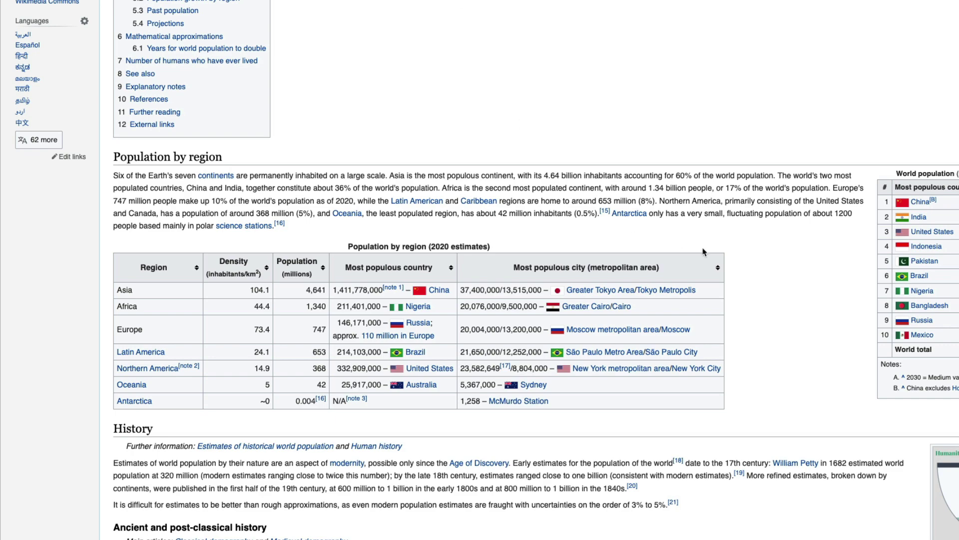
Step: Look over the introduction and the population tables in the Population by region section of the World population article
scroll(710, 253, up, 8)
scroll(715, 273, down, 4)
scroll(715, 274, up, 2)
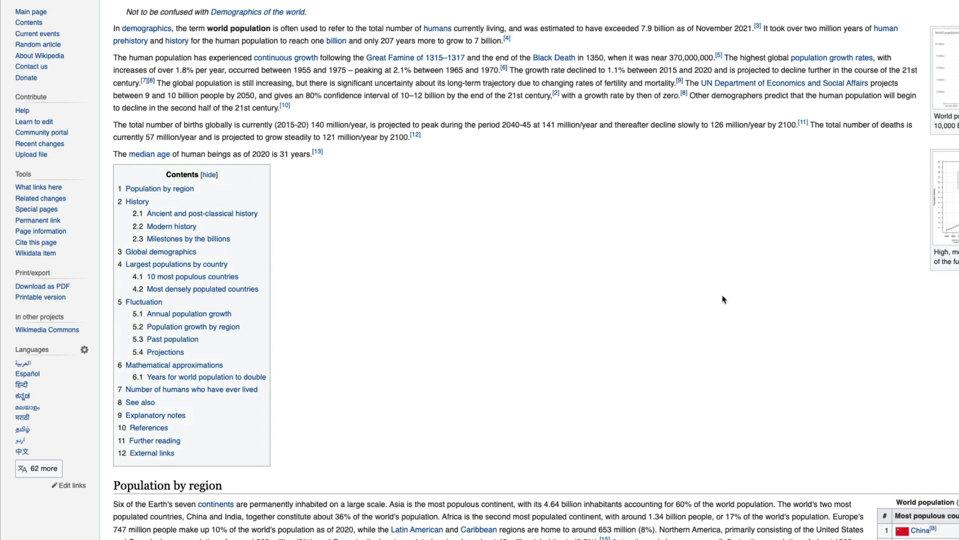
scroll(722, 298, down, 5)
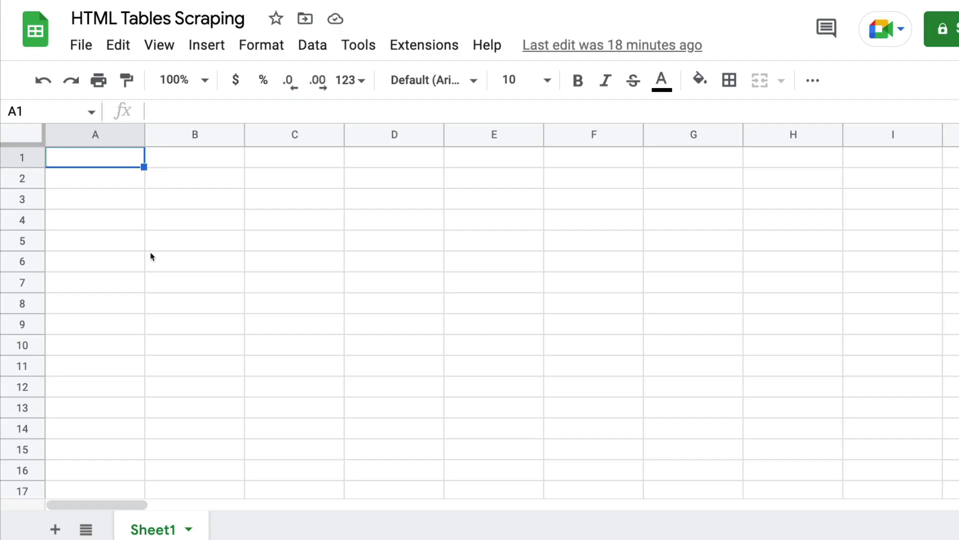
text(=i)
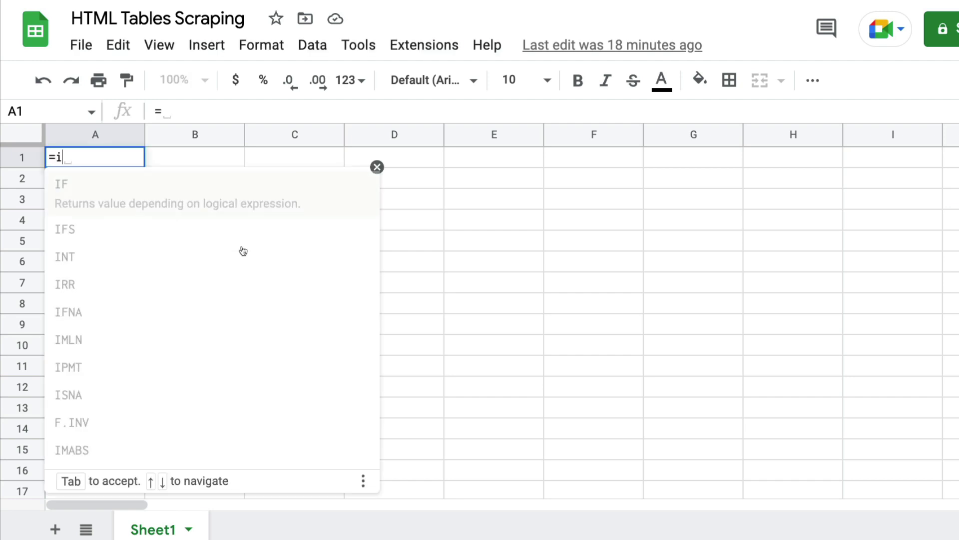
text(mportht)
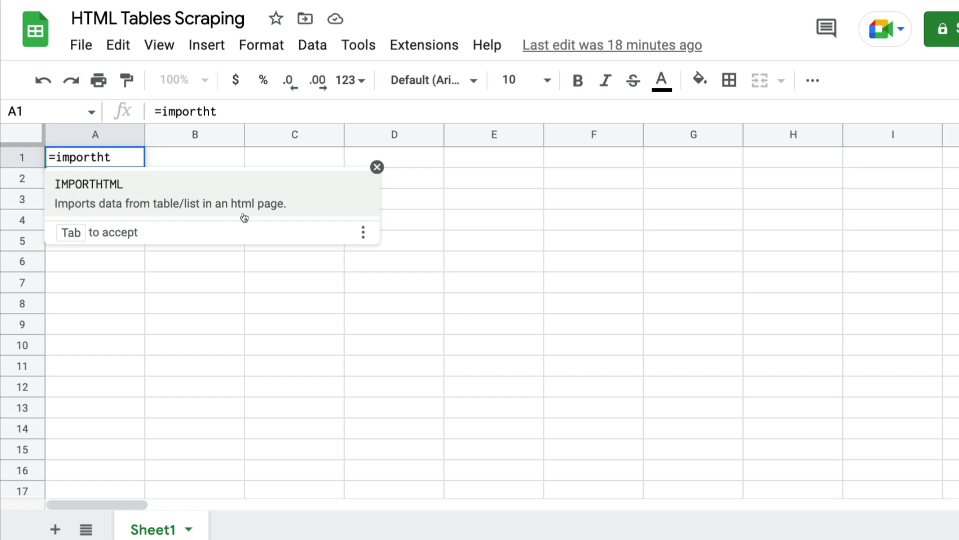
click(127, 205)
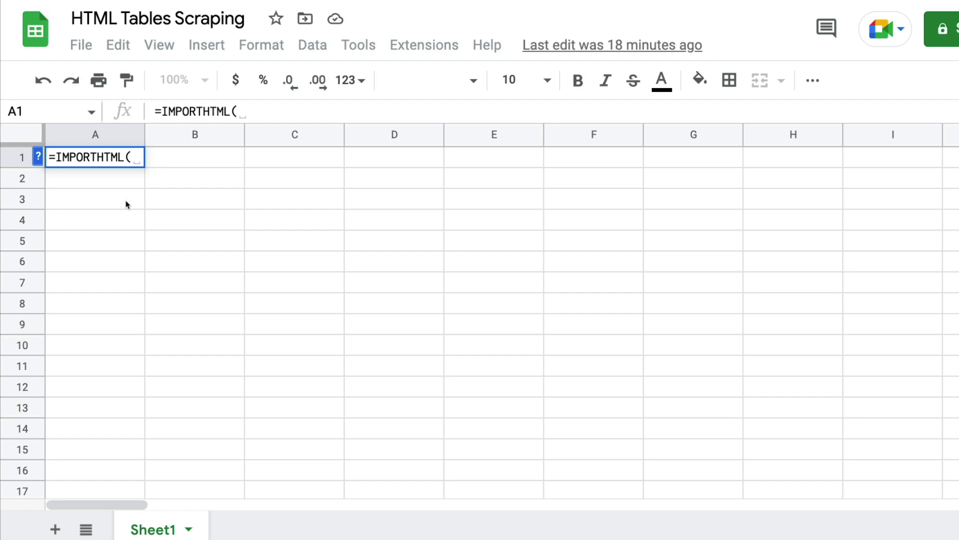
click(262, 115)
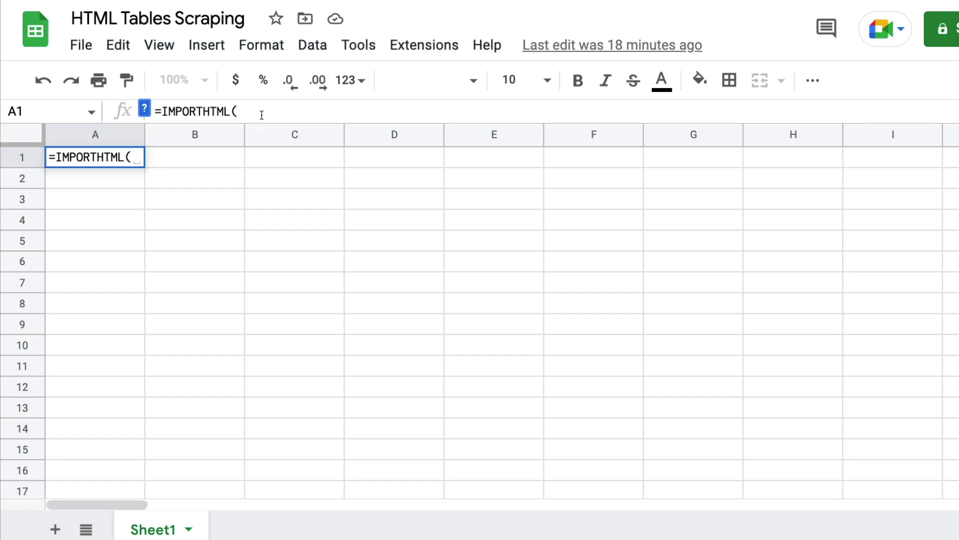
text(")
text(https://en.wikipedia.org/wiki/World_population)
text(")
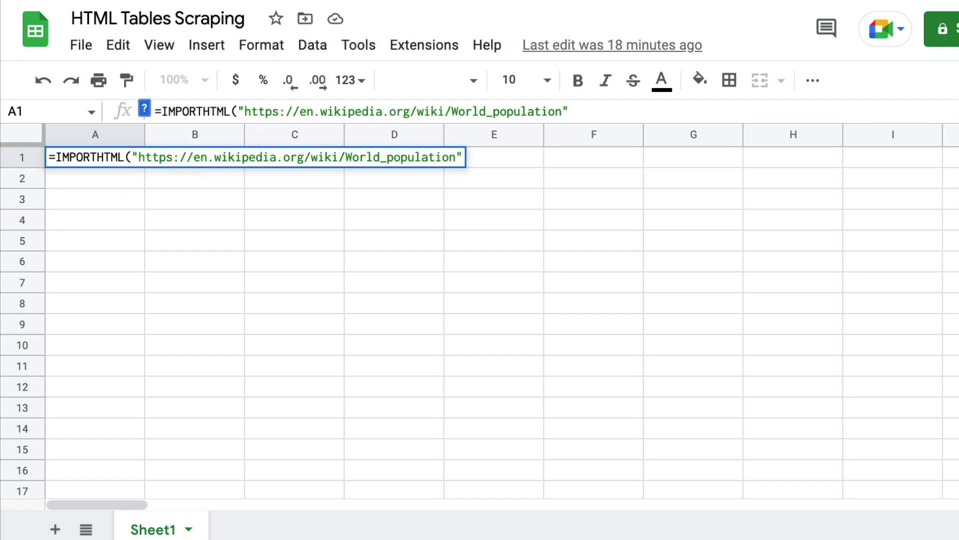
text(,)
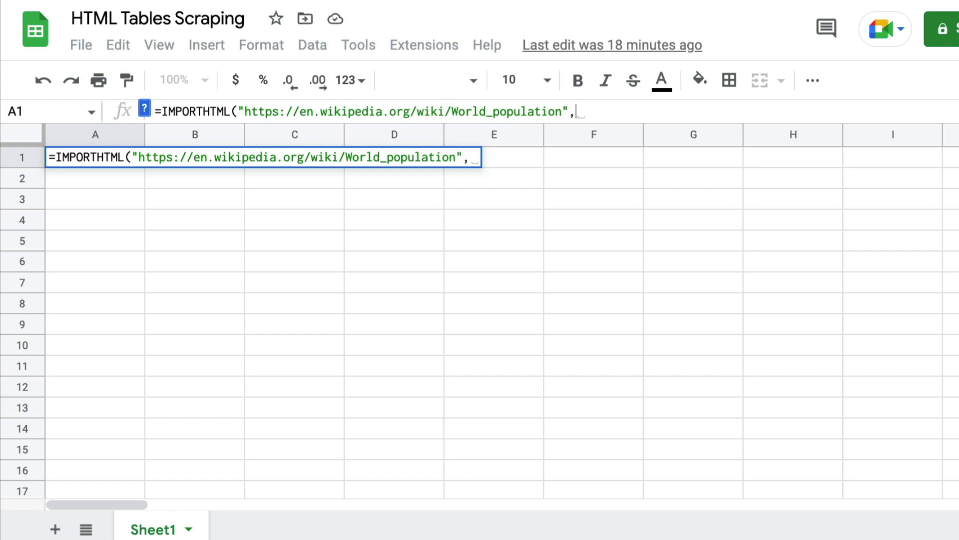
Step: Complete the IMPORTHTML formula with the arguments "table" and 1, close the parenthesis and enter it
text('tabe)
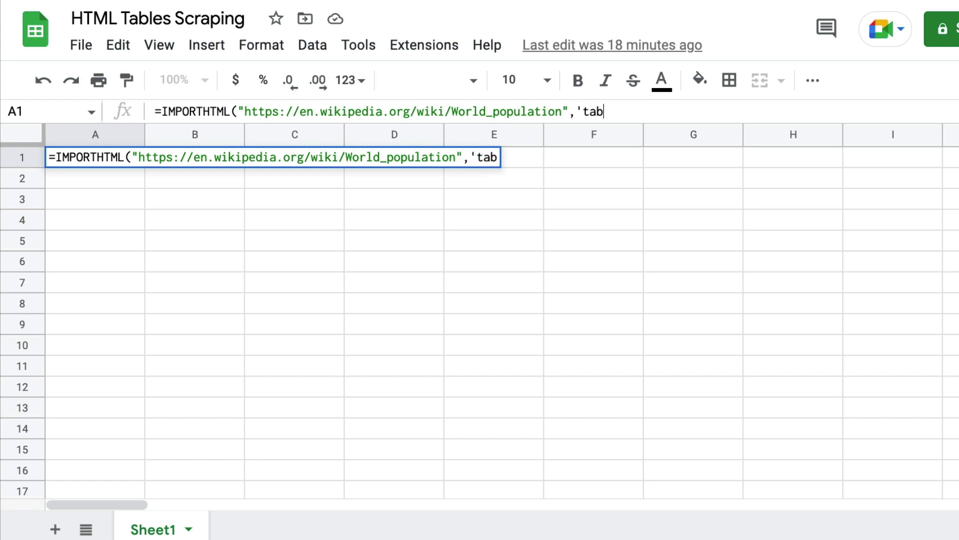
key(BackSpace)
key(BackSpace)
key(BackSpace)
key(BackSpace)
key(BackSpace)
text("table",)
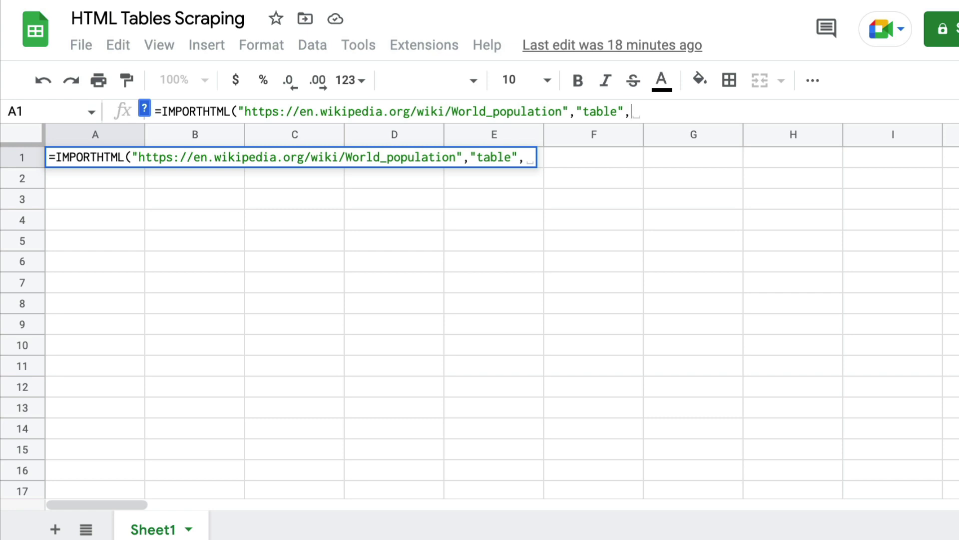
text(1,)
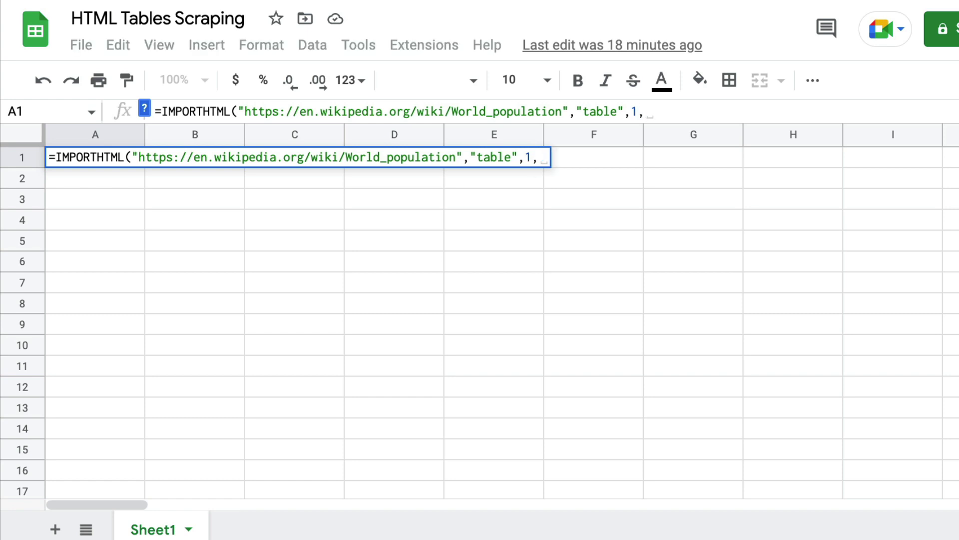
key(BackSpace)
text())
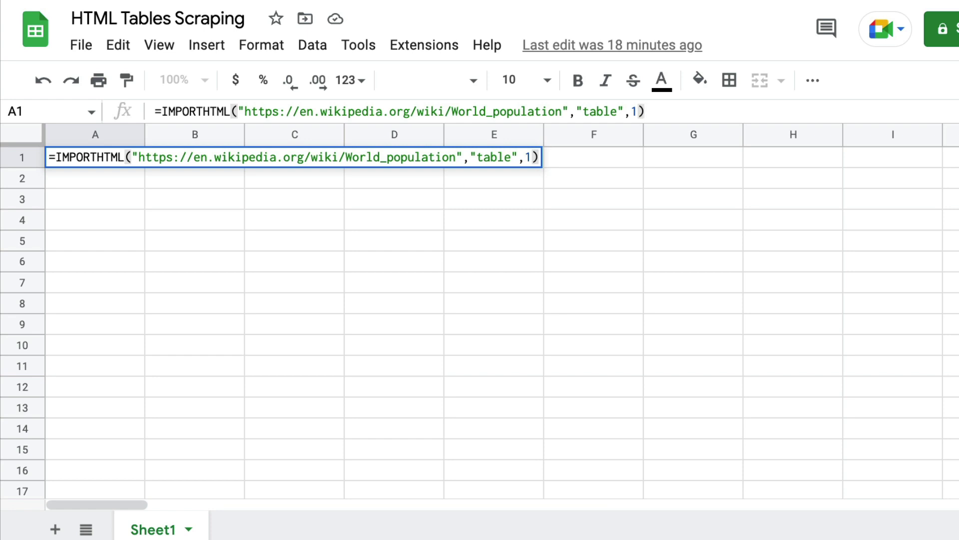
key(Return)
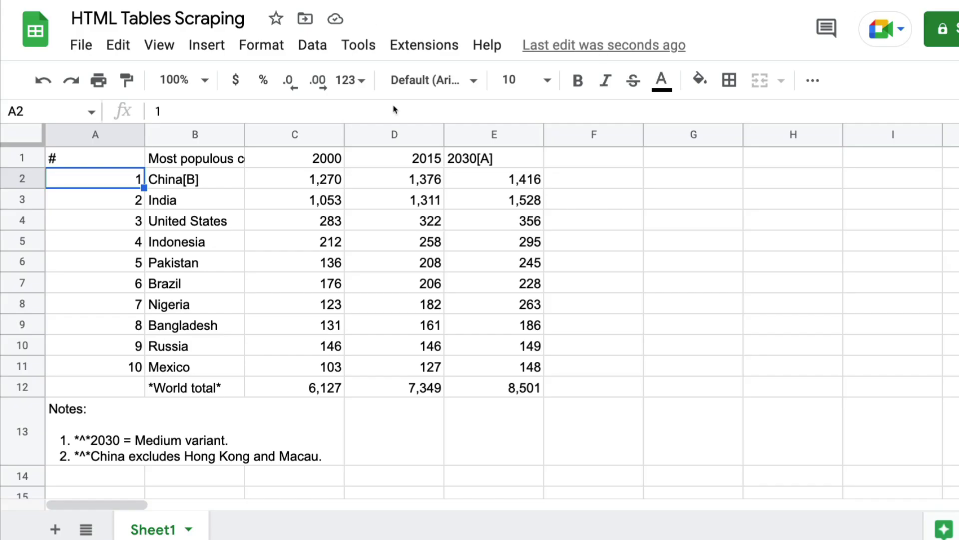
Step: Change the table index in the IMPORTHTML formula in cell A1 to 2
click(92, 164)
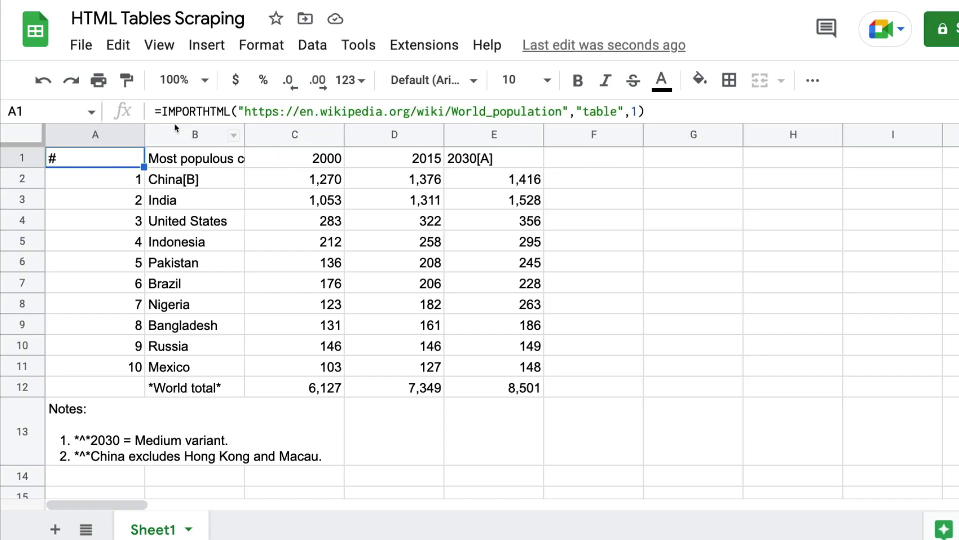
click(635, 111)
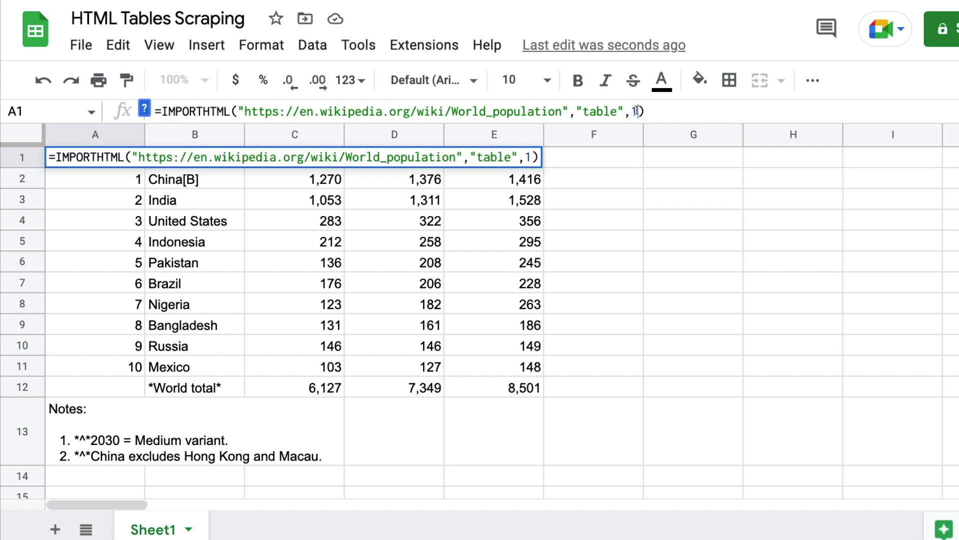
key(BackSpace)
text(2)
key(Return)
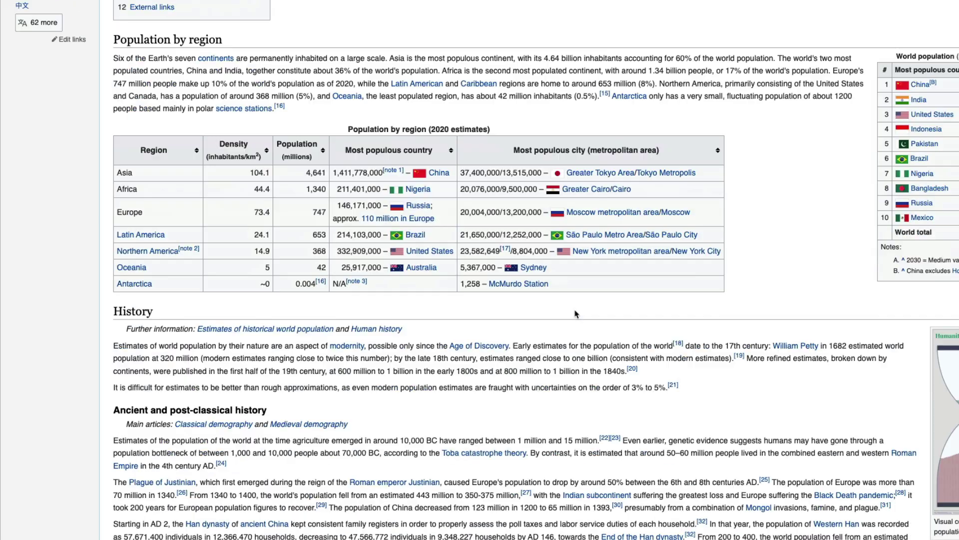
Step: Switch to the Wikipedia article and look through its further tables, including the 10 most populous countries
scroll(575, 313, down, 15)
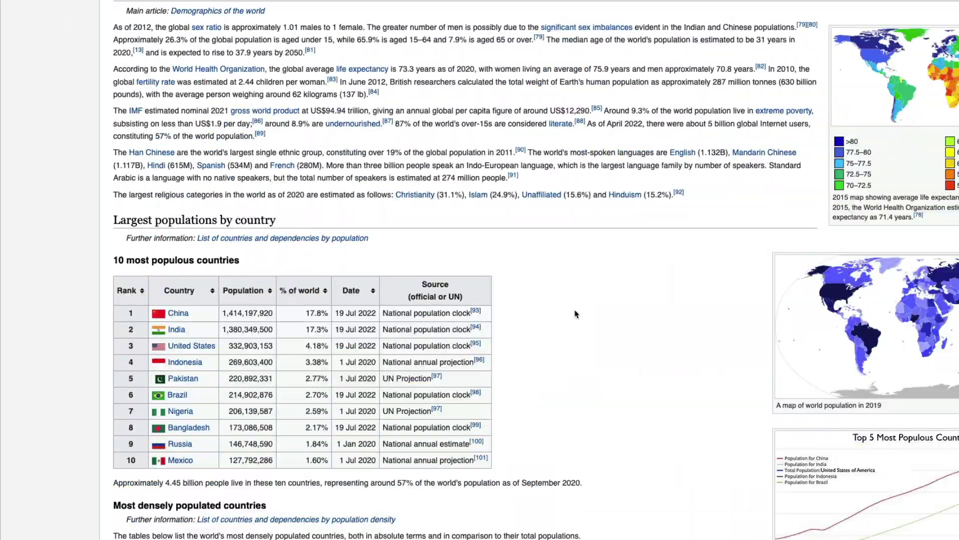
scroll(575, 314, down, 3)
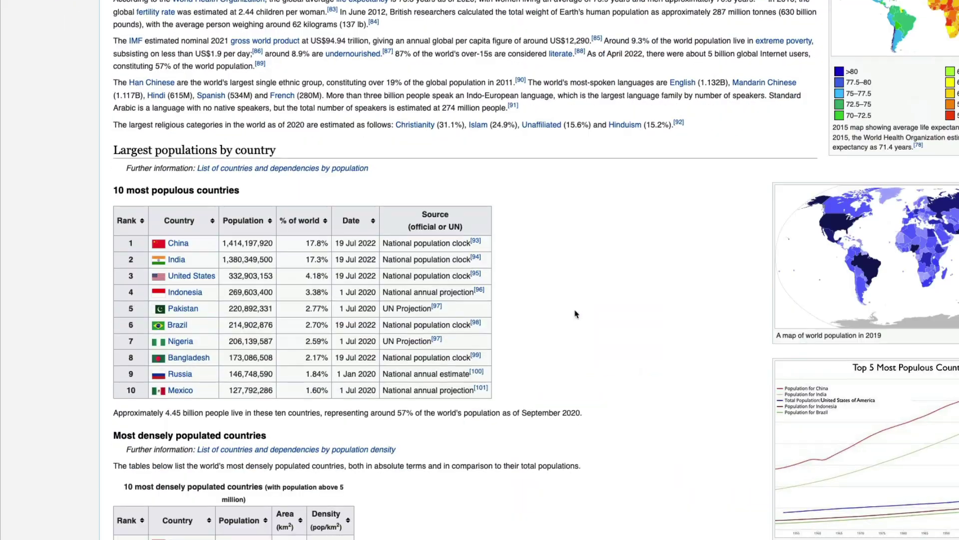
scroll(575, 313, up, 13)
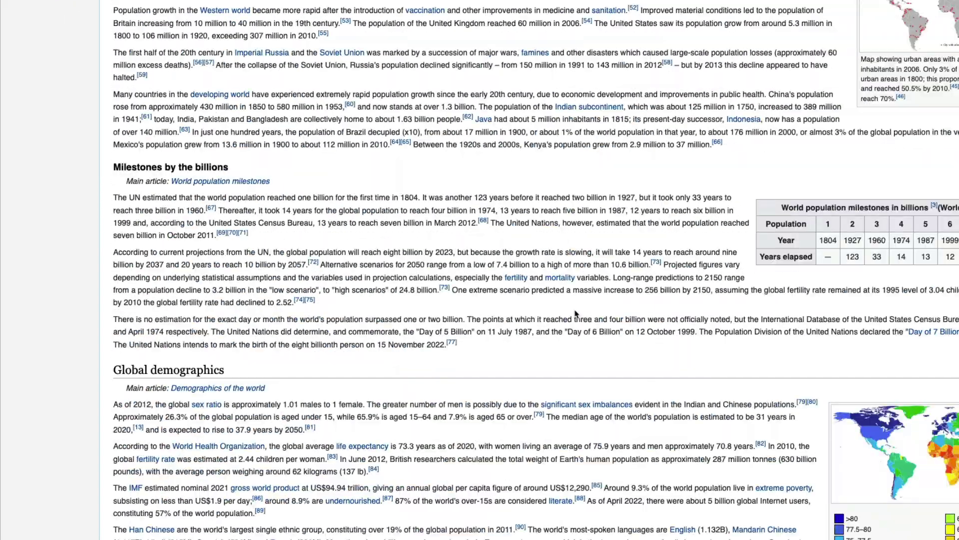
scroll(575, 310, up, 10)
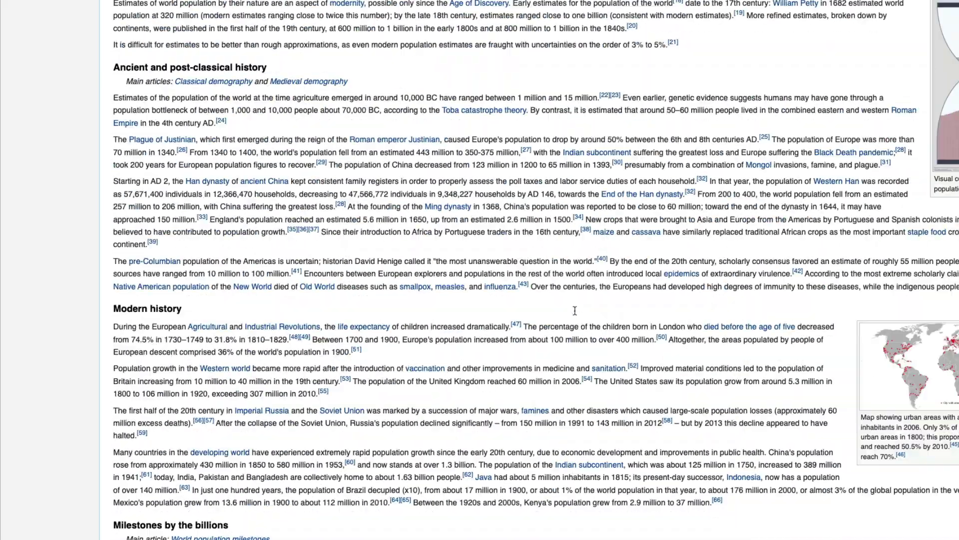
scroll(574, 310, down, 20)
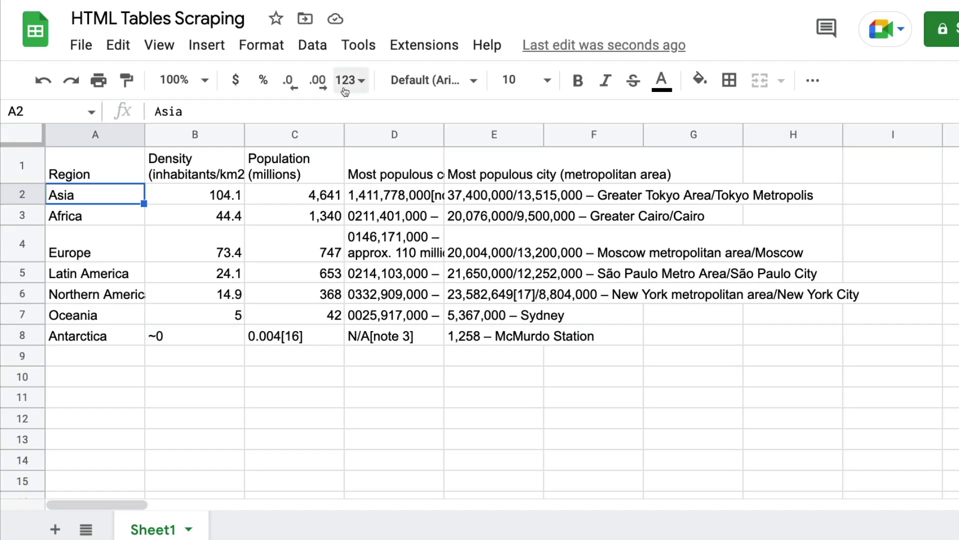
Step: Back in Google Sheets, change the table index in the IMPORTHTML formula in cell A1 to 5
click(123, 170)
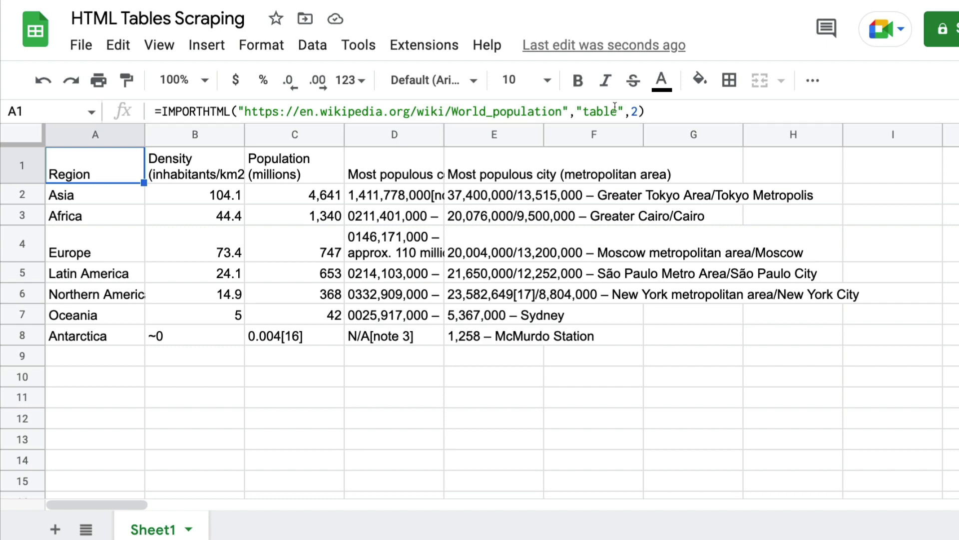
click(635, 111)
key(BackSpace)
text(5)
key(Return)
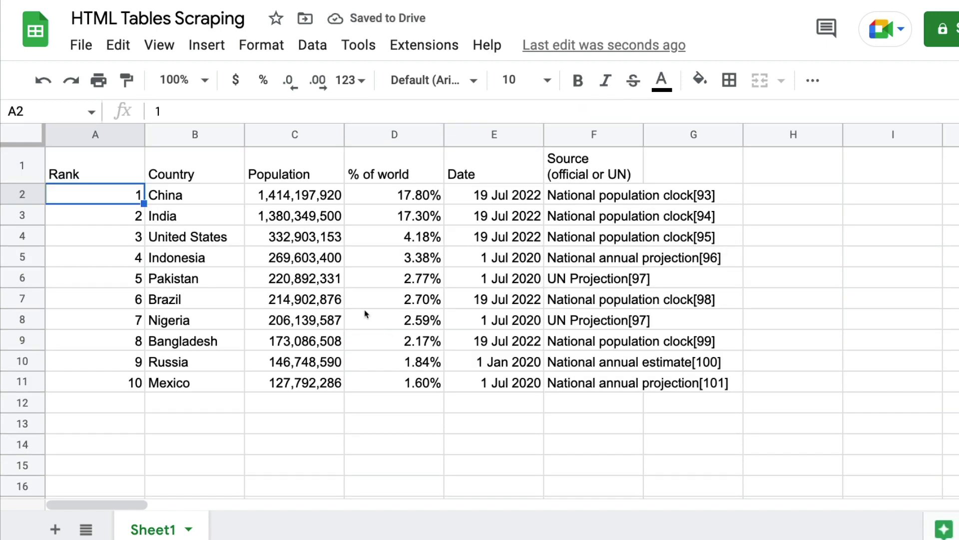
Step: View the file formats available for downloading the spreadsheet without downloading it
click(293, 276)
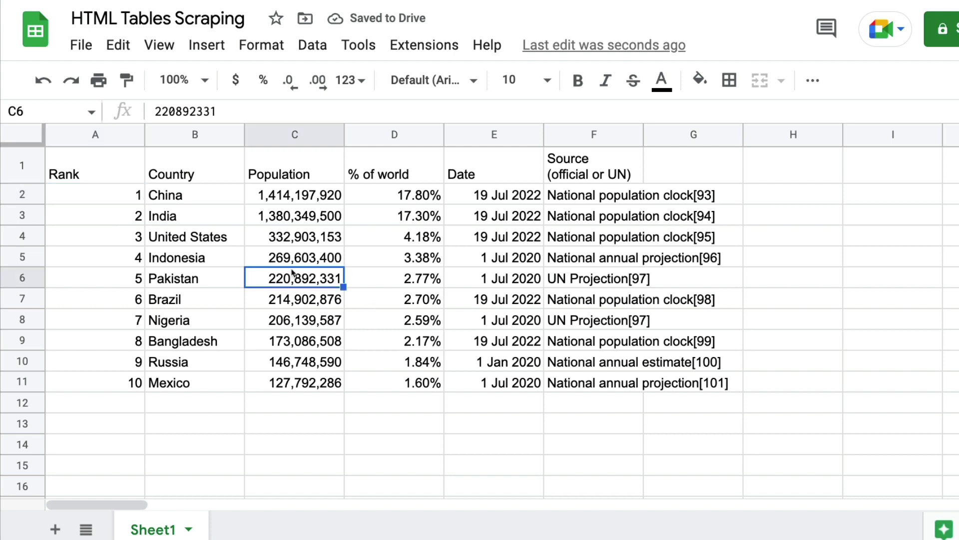
click(80, 45)
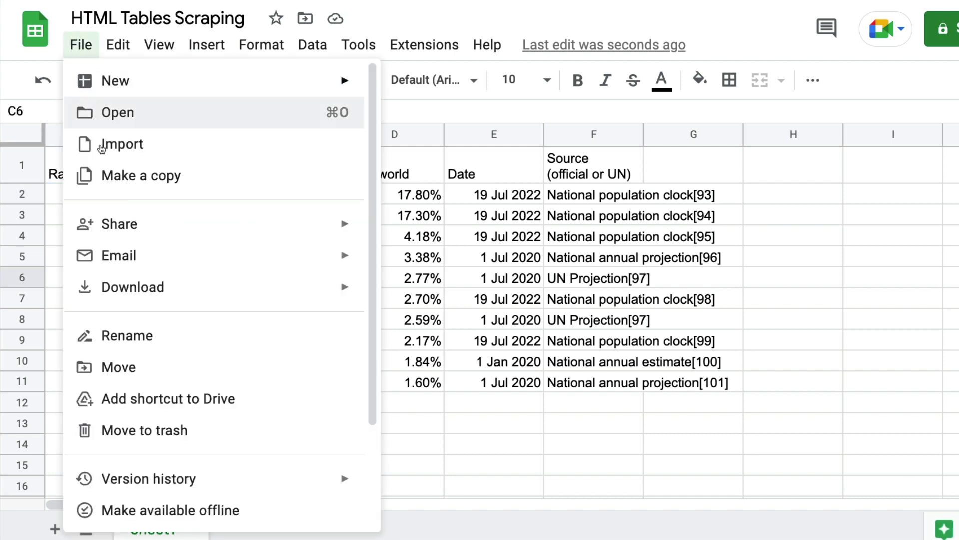
mouse_move(175, 231)
mouse_move(193, 301)
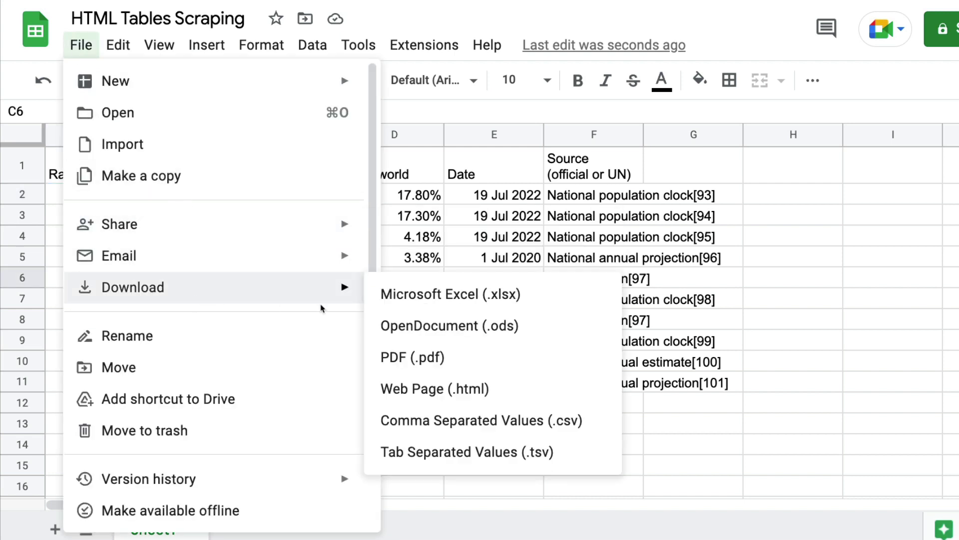
click(703, 325)
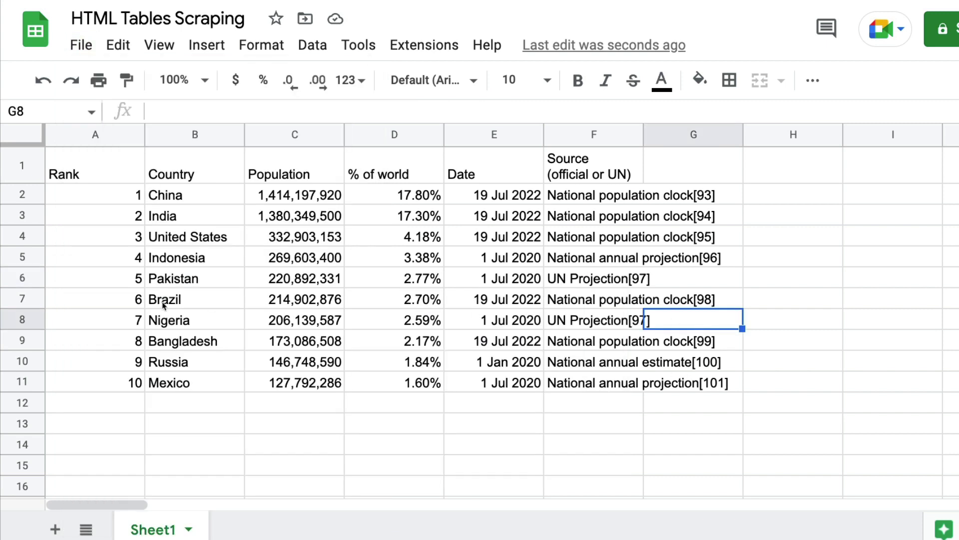
Step: Chart the Country and Population data in B1:C11 as a column chart, and delete the chart again
click(161, 201)
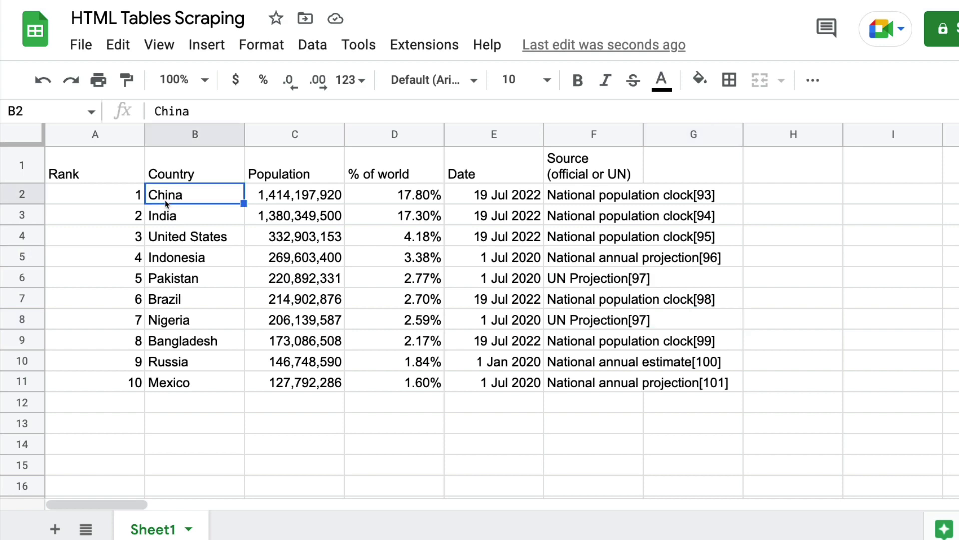
drag(167, 175, 332, 391)
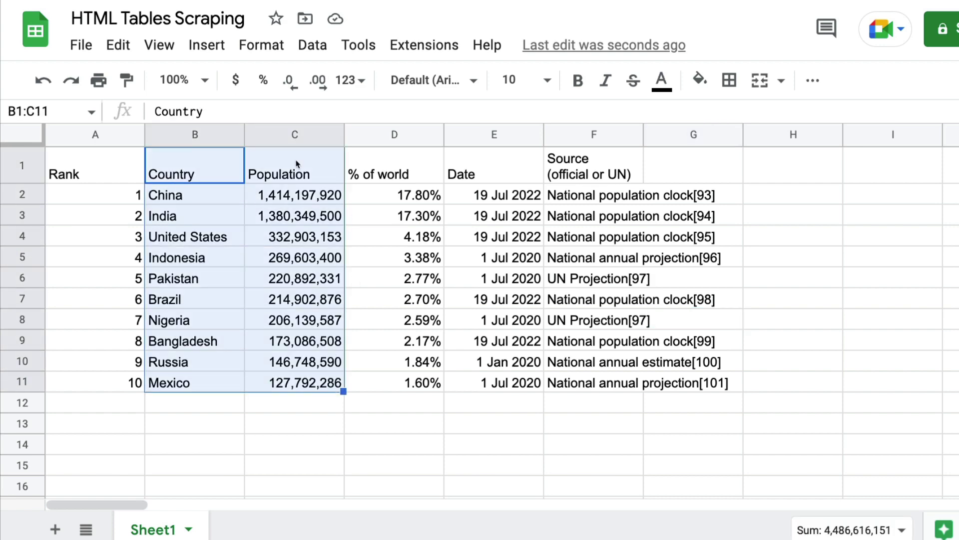
click(206, 45)
click(252, 223)
click(884, 220)
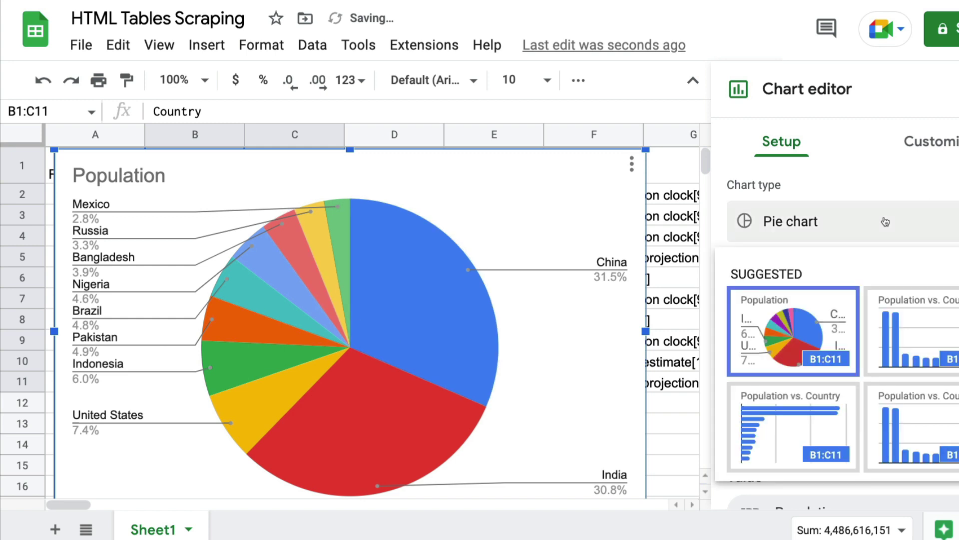
click(870, 339)
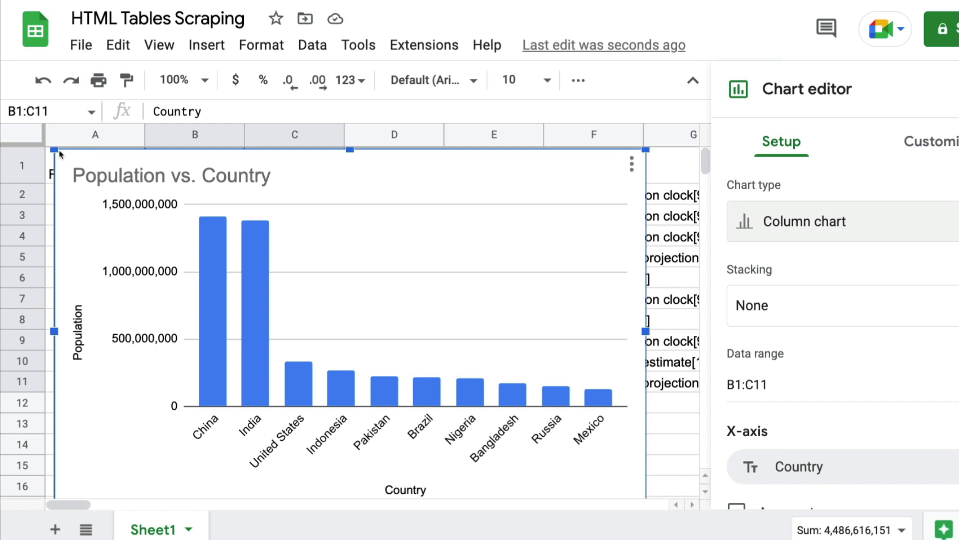
key(Delete)
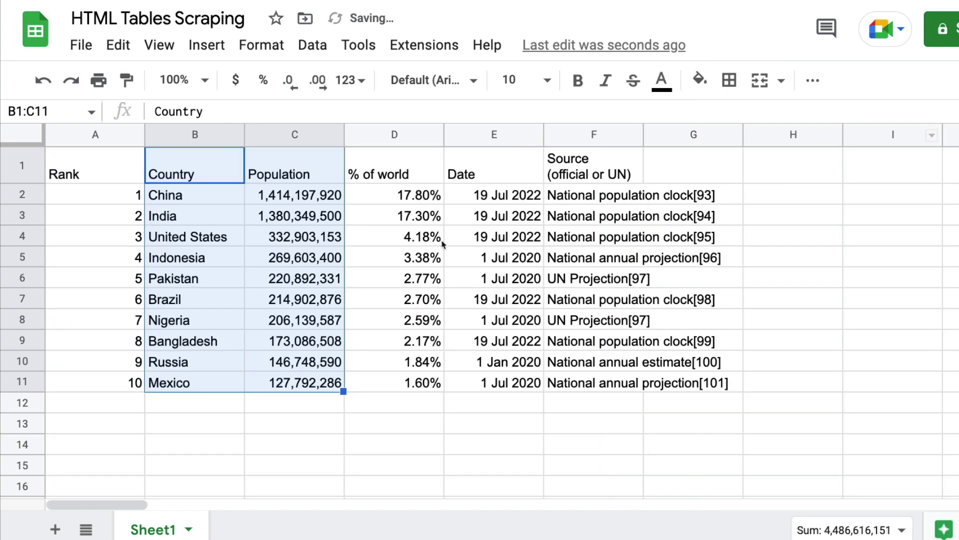
Step: Highlight the URL, "table" and index arguments of the IMPORTHTML formula in cell A1 for review
click(100, 164)
click(240, 112)
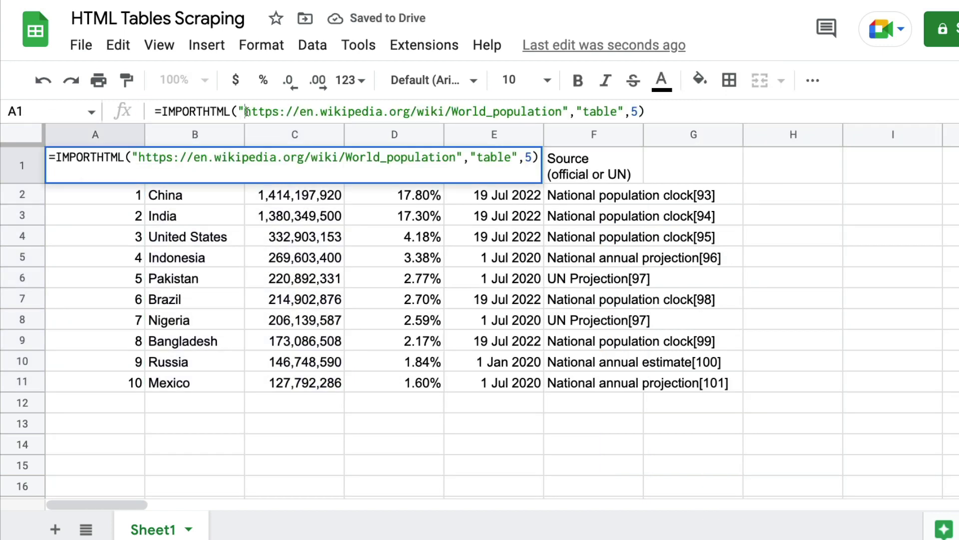
drag(638, 112, 240, 112)
click(687, 111)
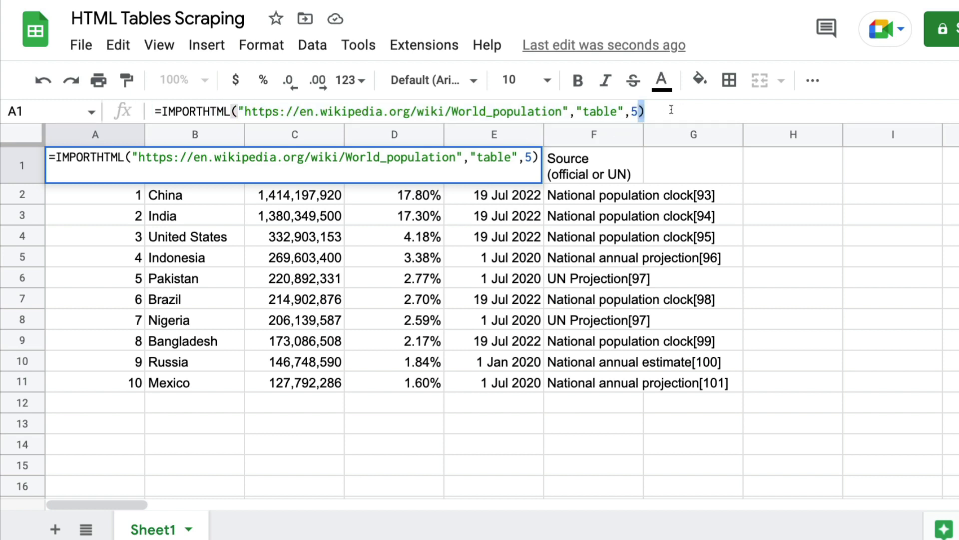
drag(675, 111, 238, 111)
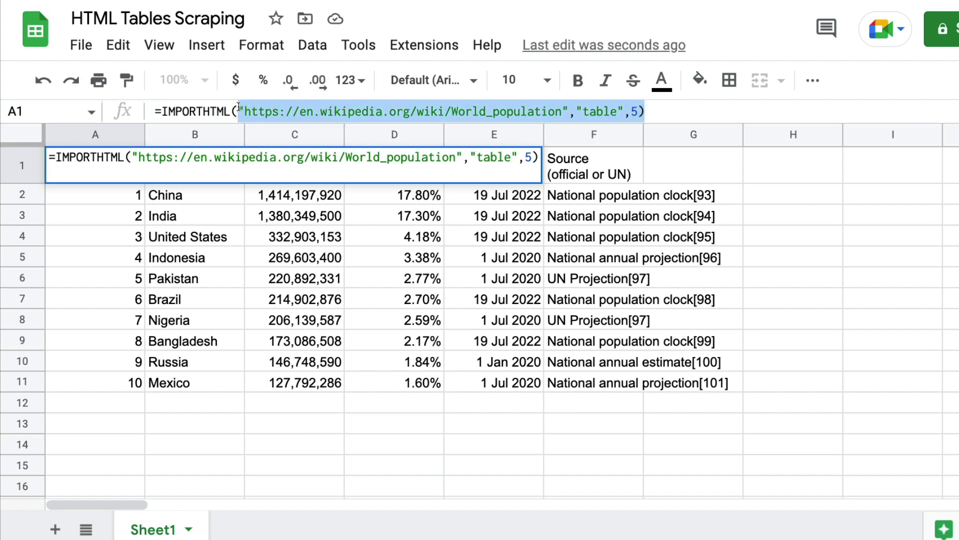
Step: Reduce the formula in cell A1 to =IMPORTHTML( and examine the function help for its url, query, index and locale arguments
key(BackSpace)
key(BackSpace)
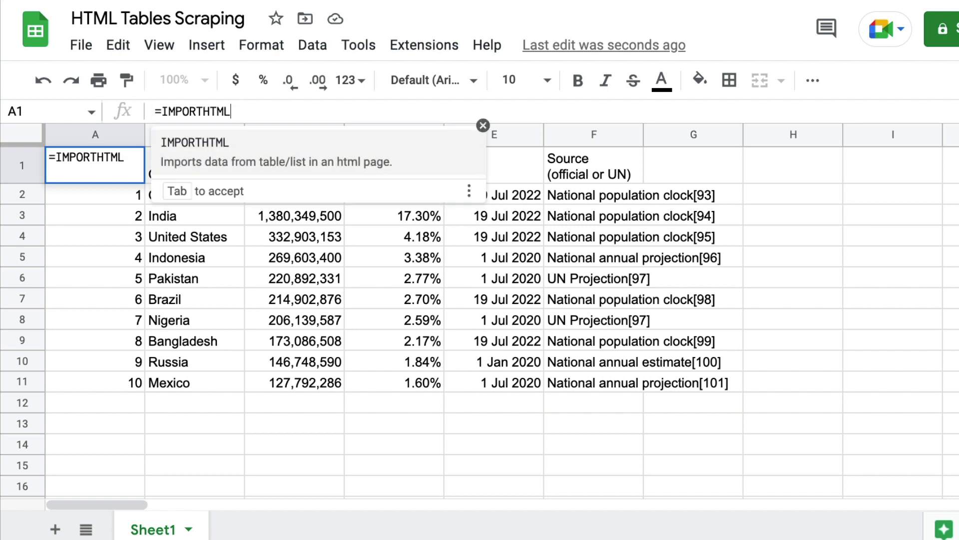
click(212, 172)
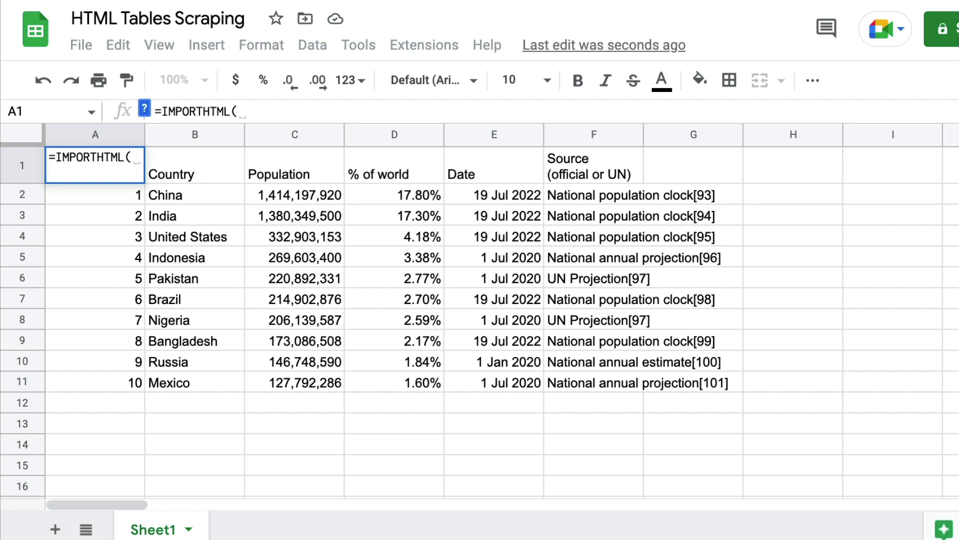
text(")
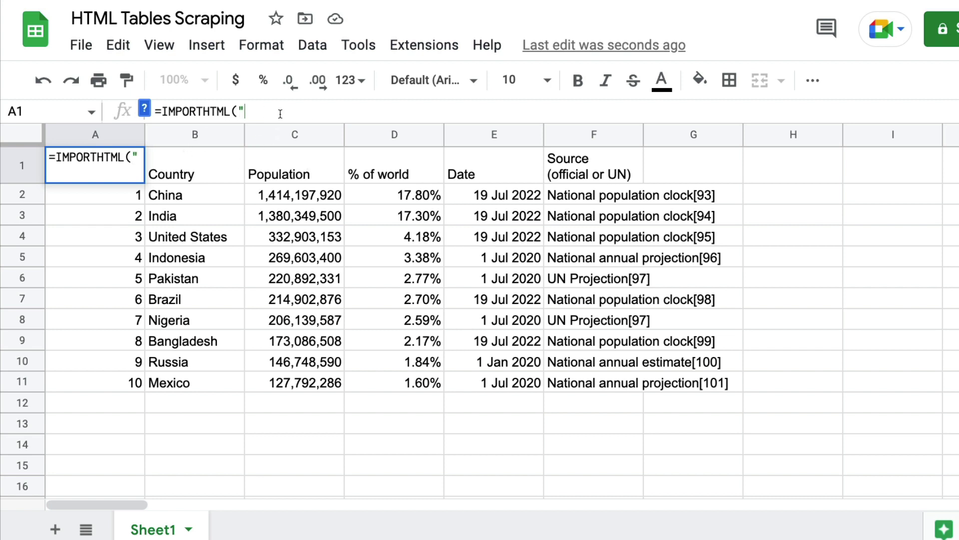
key(BackSpace)
click(144, 109)
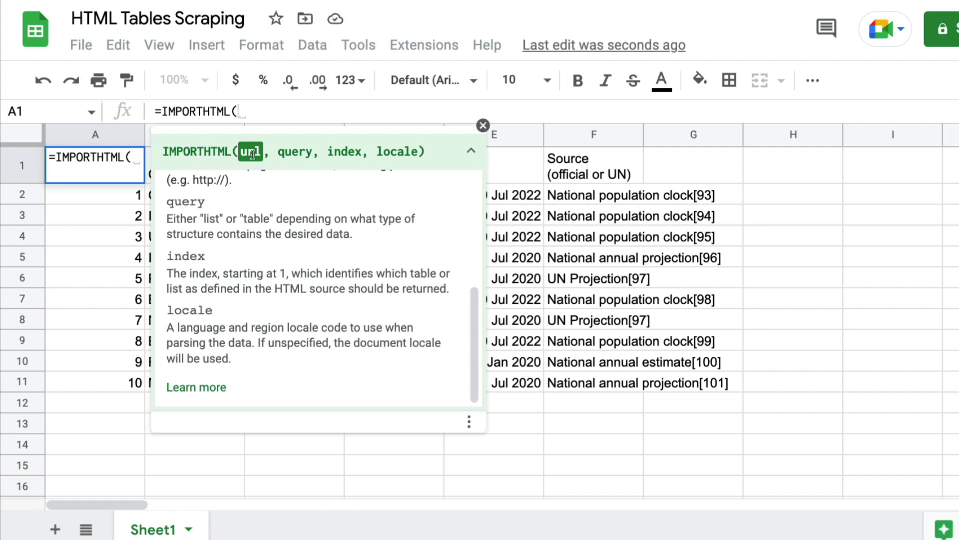
click(299, 153)
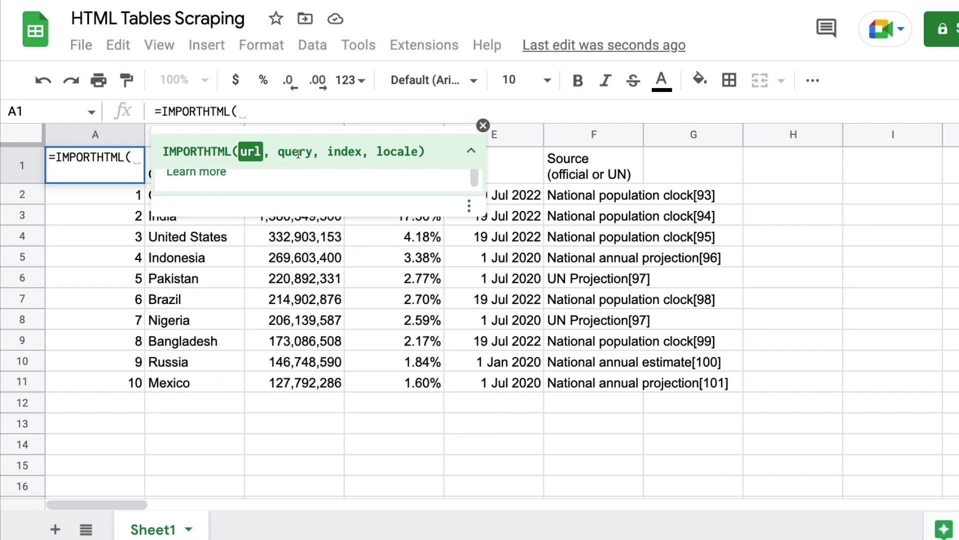
click(341, 154)
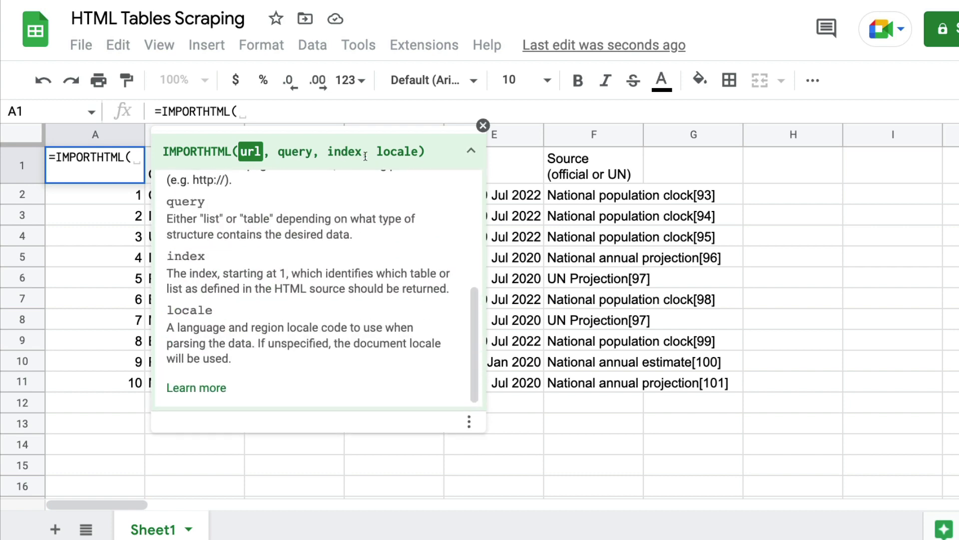
click(387, 155)
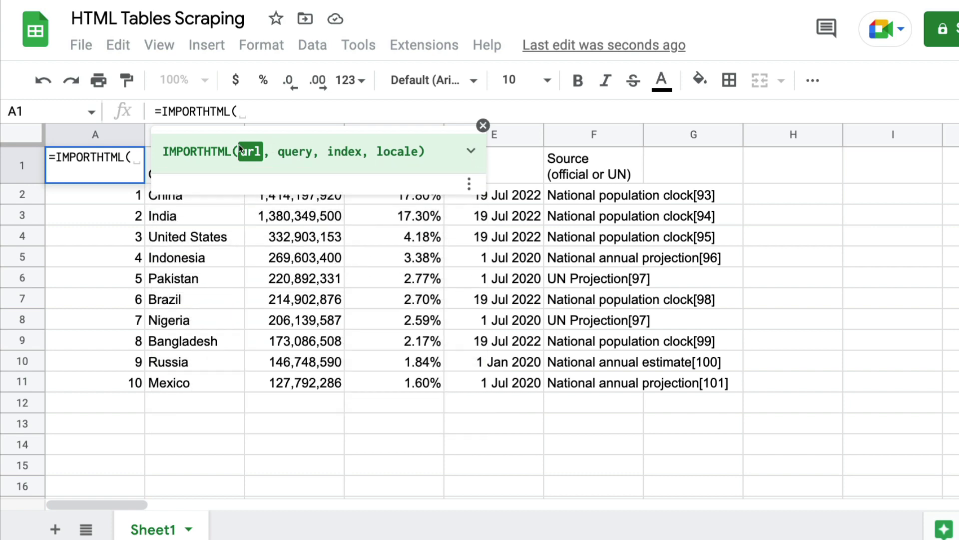
click(198, 152)
scroll(170, 216, up, 3)
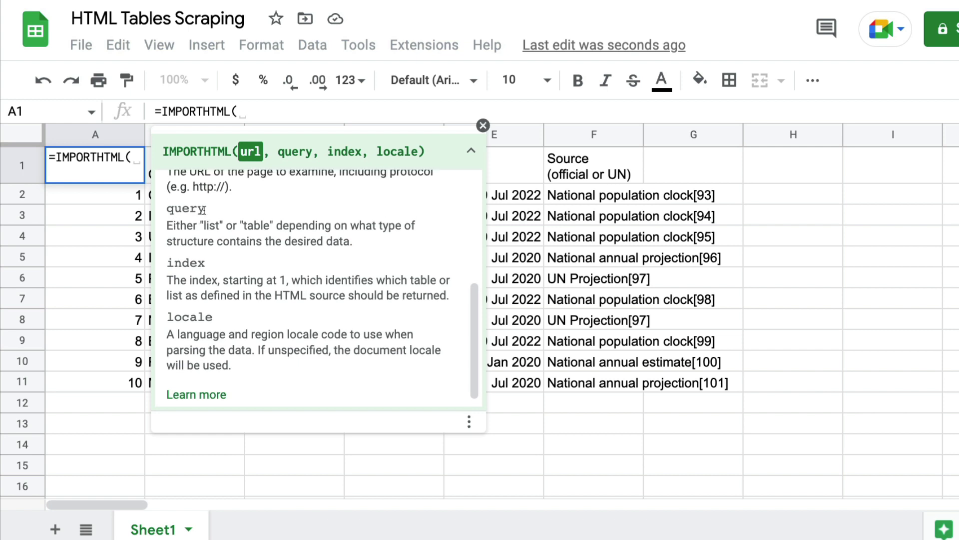
scroll(211, 307, down, 1)
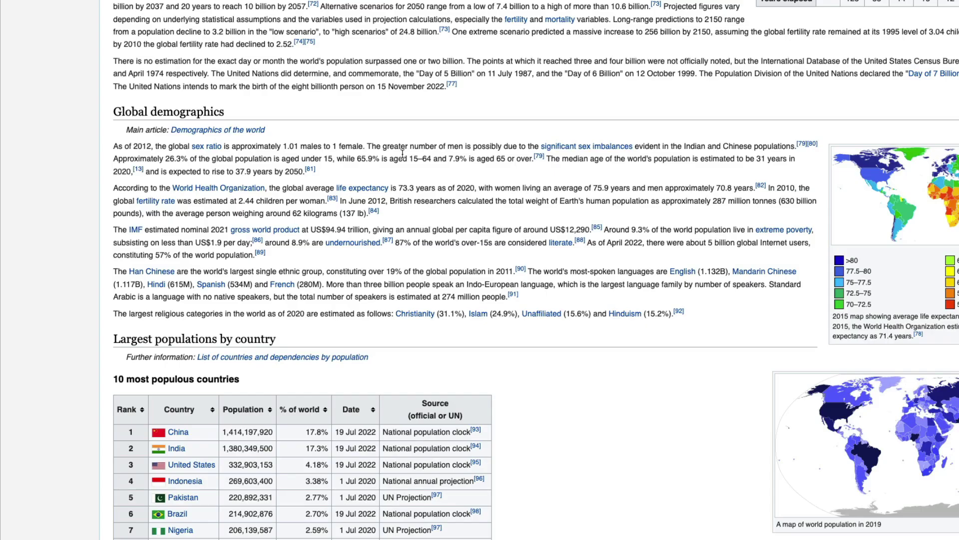
Step: On the Wikipedia World population page, inspect the HTML table element of the 10 most populous countries table
scroll(436, 342, down, 5)
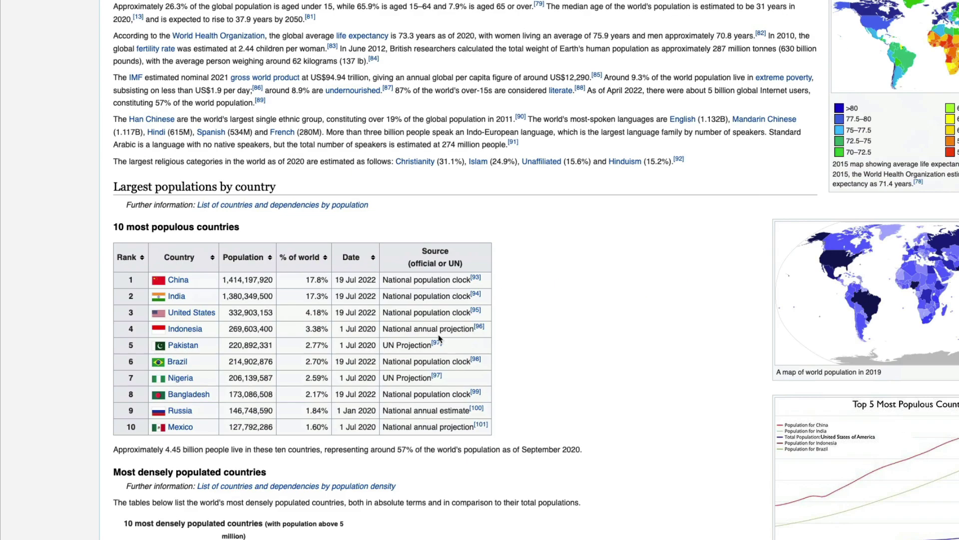
right_click(134, 193)
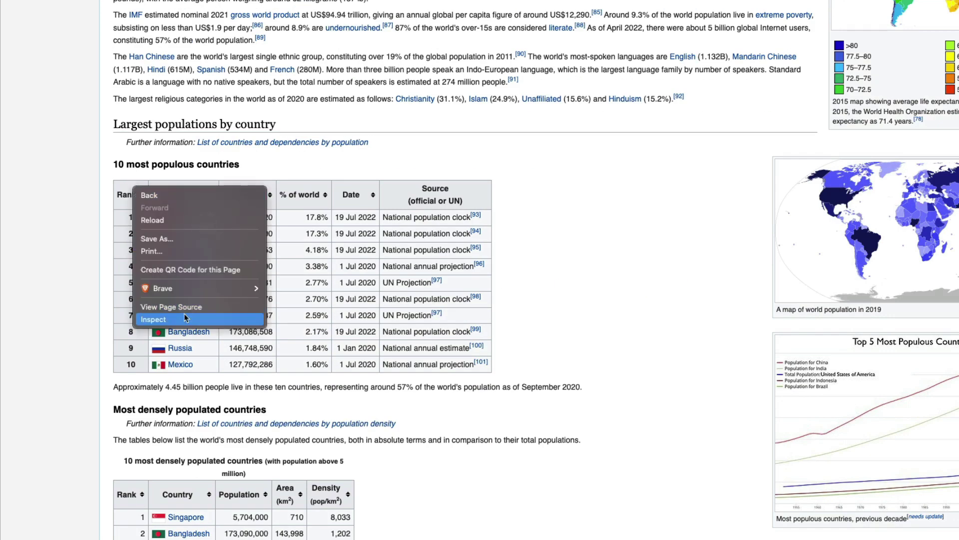
click(170, 319)
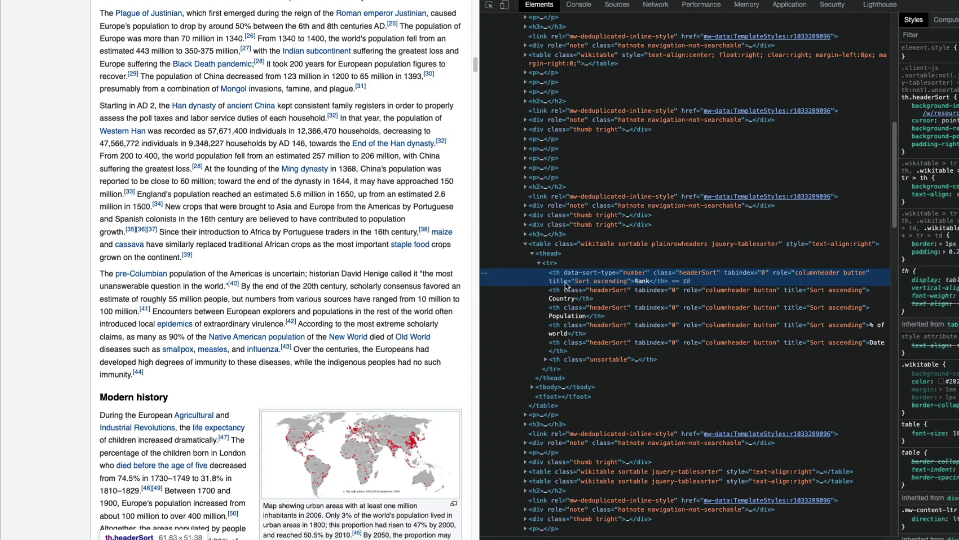
click(545, 246)
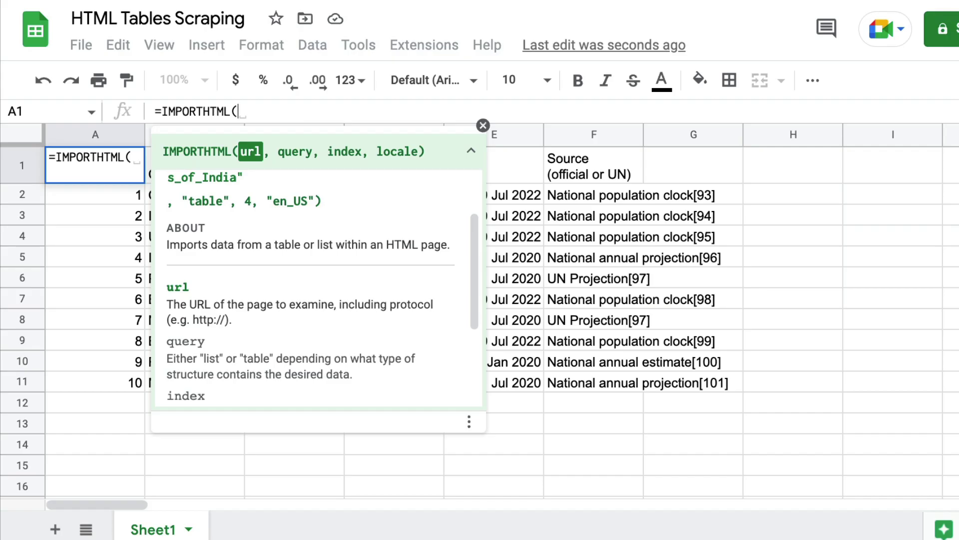
Step: Back in Google Sheets, read the index and locale descriptions in the IMPORTHTML function help
scroll(229, 298, down, 1)
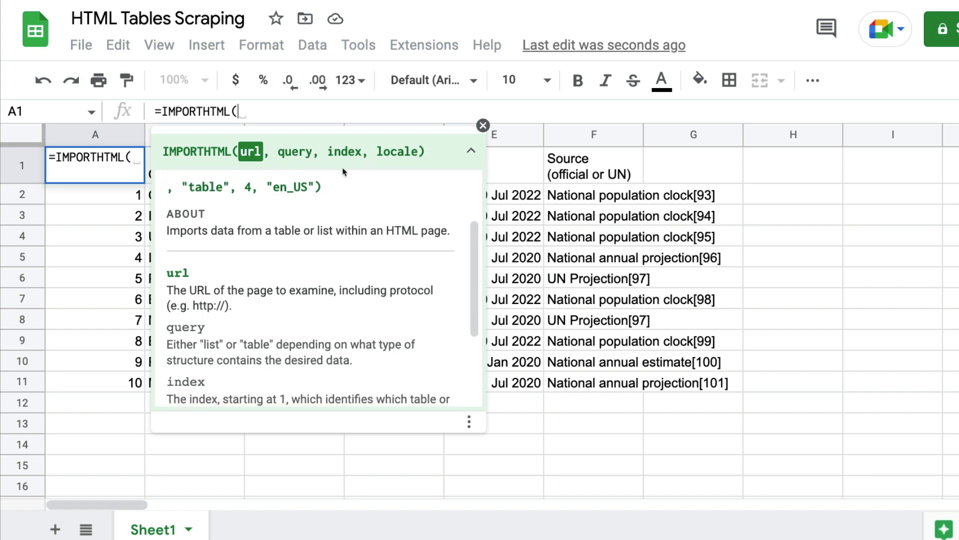
scroll(313, 280, down, 4)
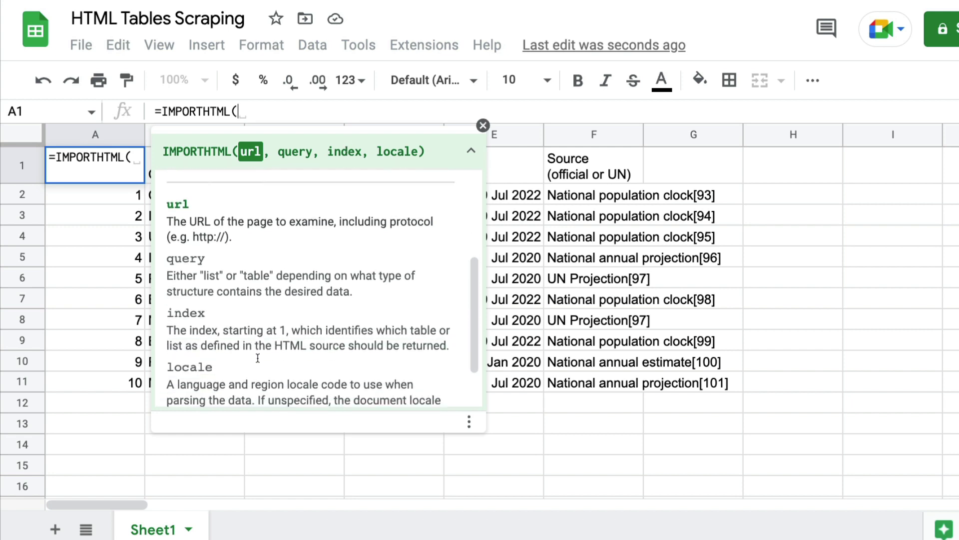
scroll(257, 358, down, 3)
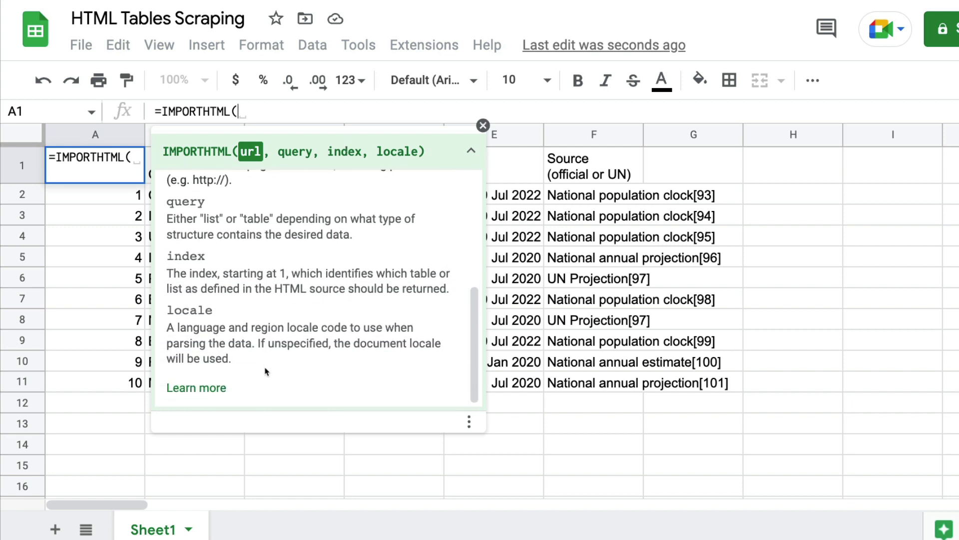
click(630, 293)
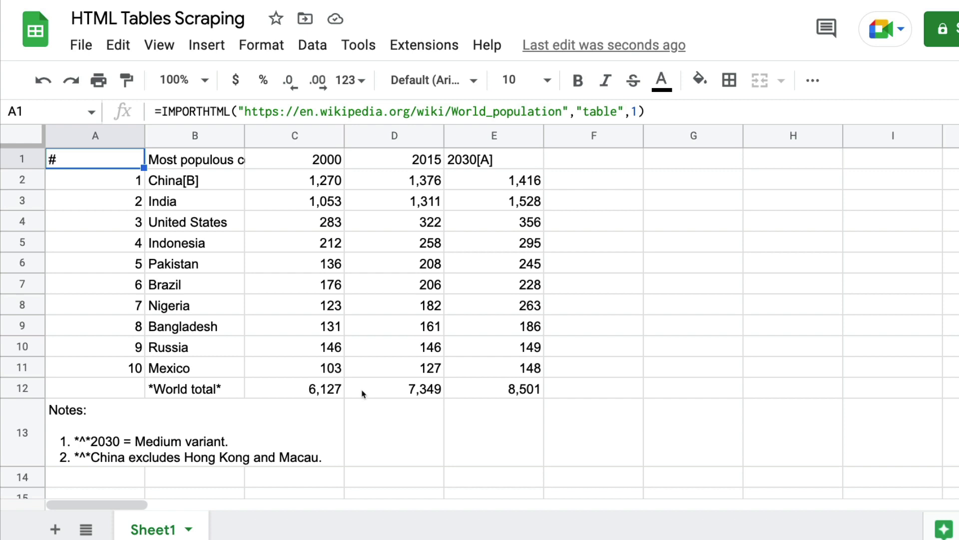
Step: Wrap the IMPORTHTML formula in cell A1 in a QUERY function with "select Col1,Col2" and check the two returned columns
click(161, 111)
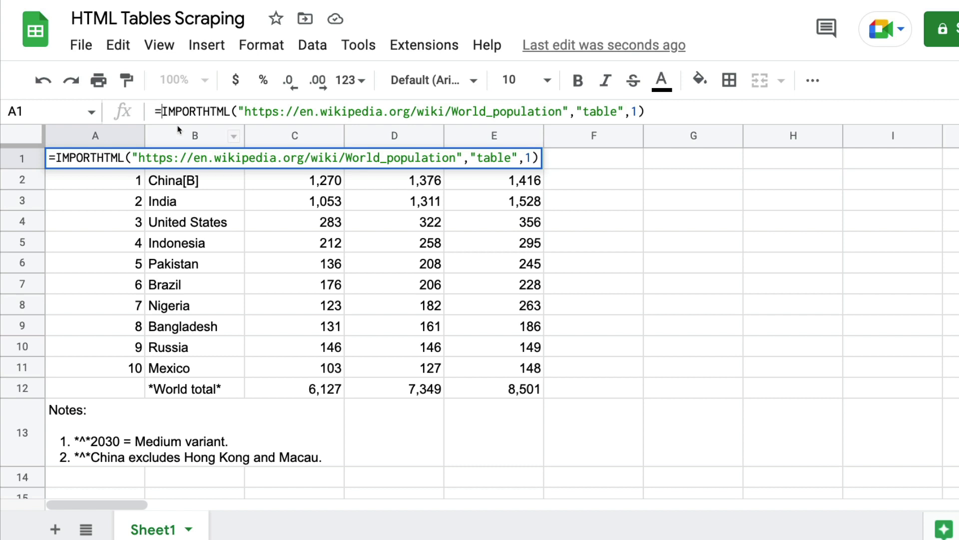
text(QUERY()
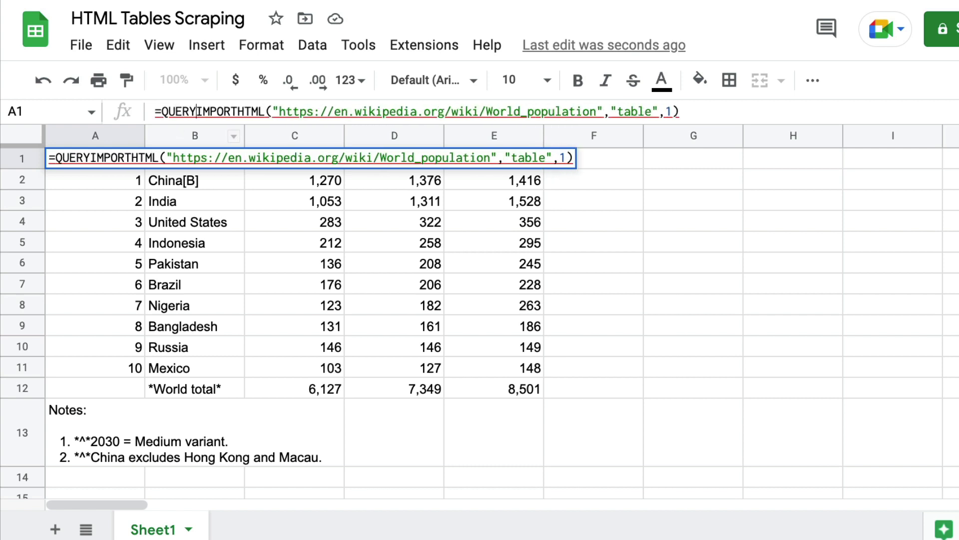
click(687, 111)
text(,")
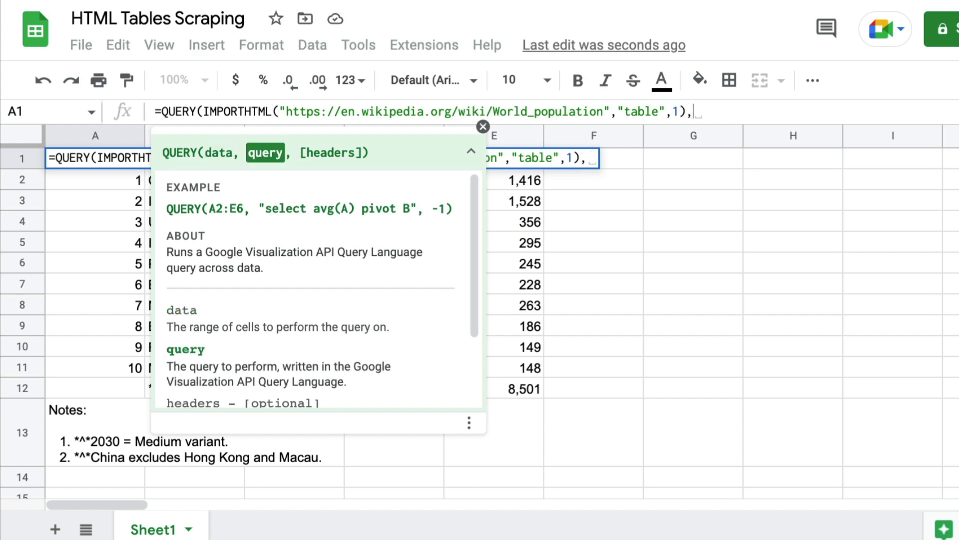
text(se)
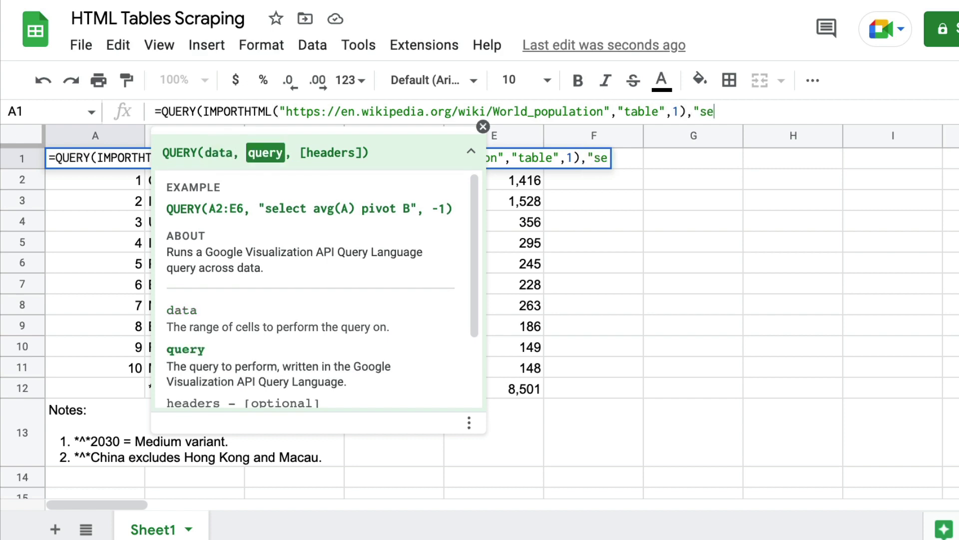
text(lect Col1,Col2)
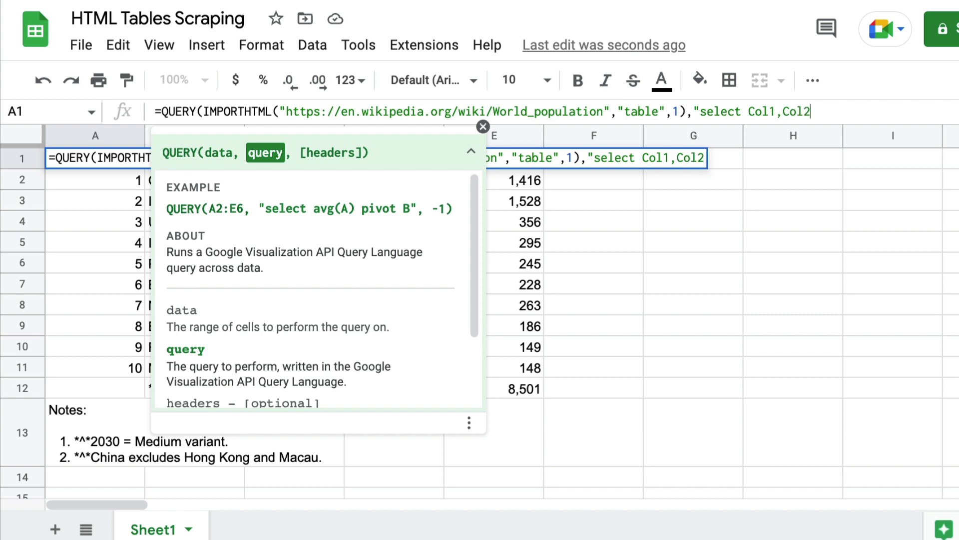
text("))
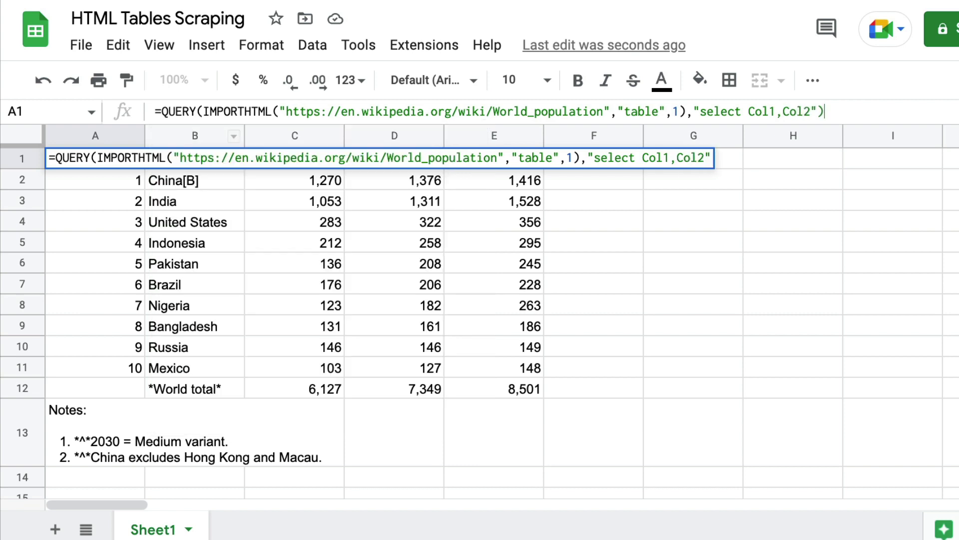
key(Return)
drag(114, 157, 111, 327)
click(190, 160)
click(171, 304)
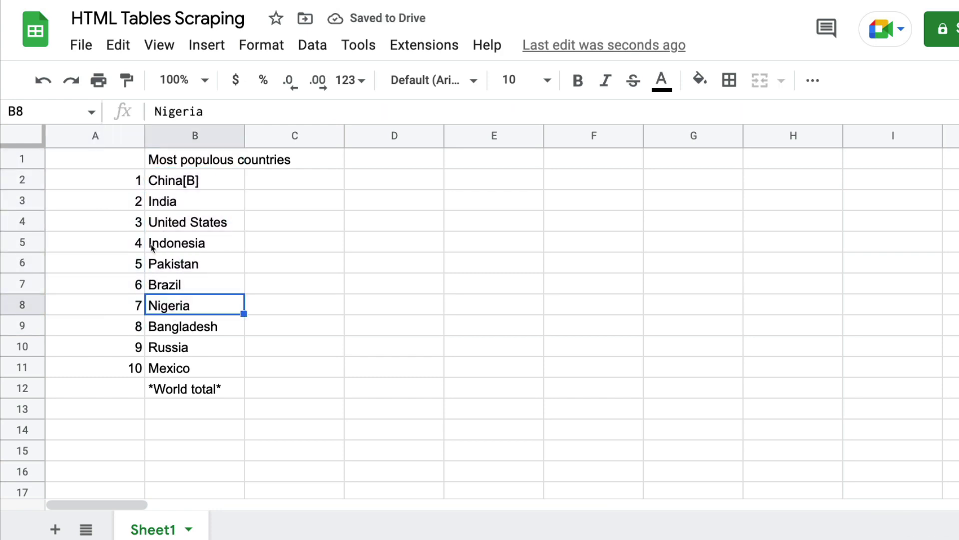
Step: Change the column selection of the QUERY formula in cell A1 to "select Col2,Col3"
click(142, 158)
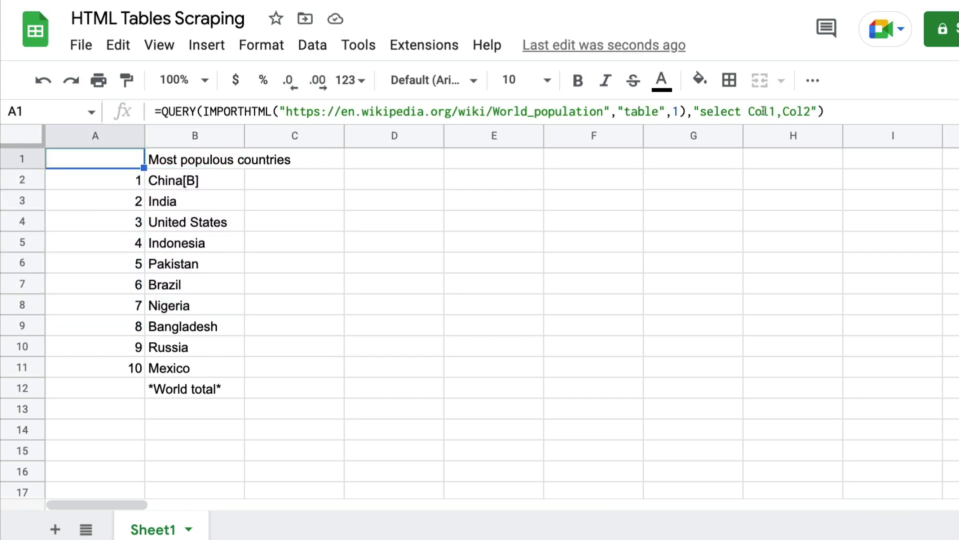
drag(770, 111, 774, 111)
text(2)
click(815, 111)
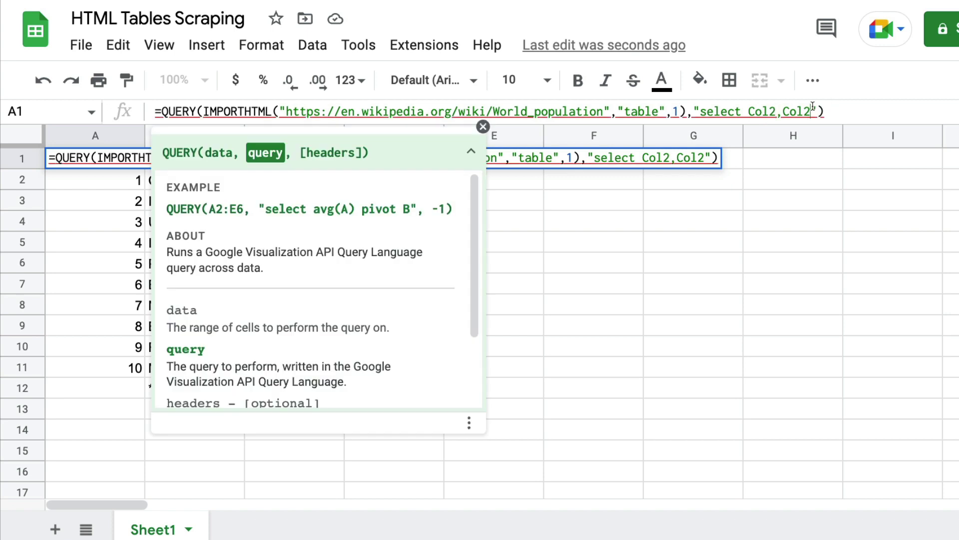
key(BackSpace)
text(4)
key(Return)
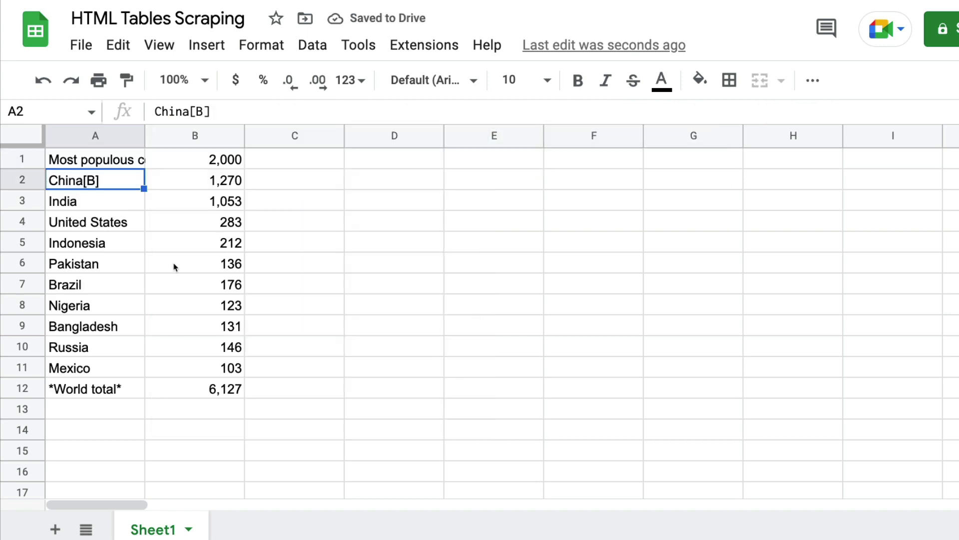
Step: Replace the selected columns in the QUERY formula in cell A1 with sum(Col3)
click(89, 165)
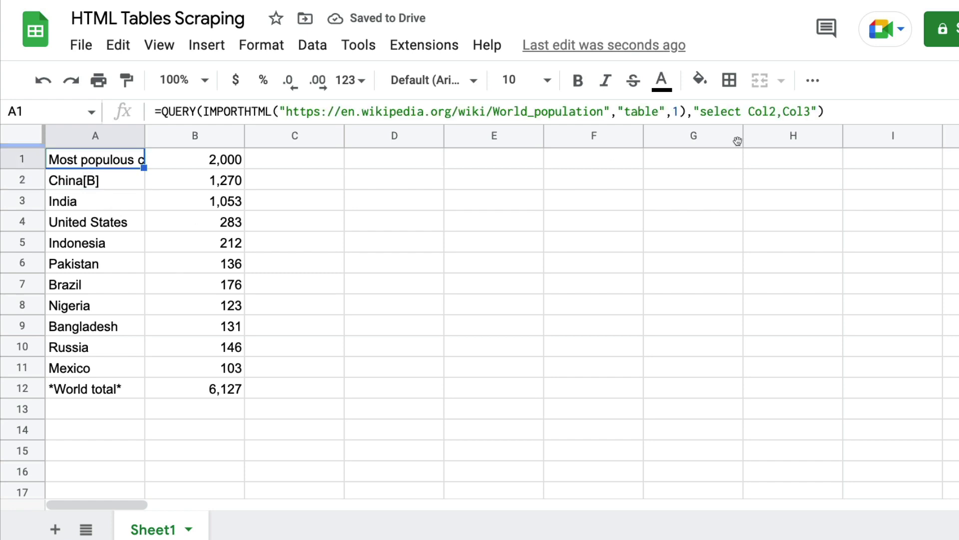
drag(748, 111, 810, 109)
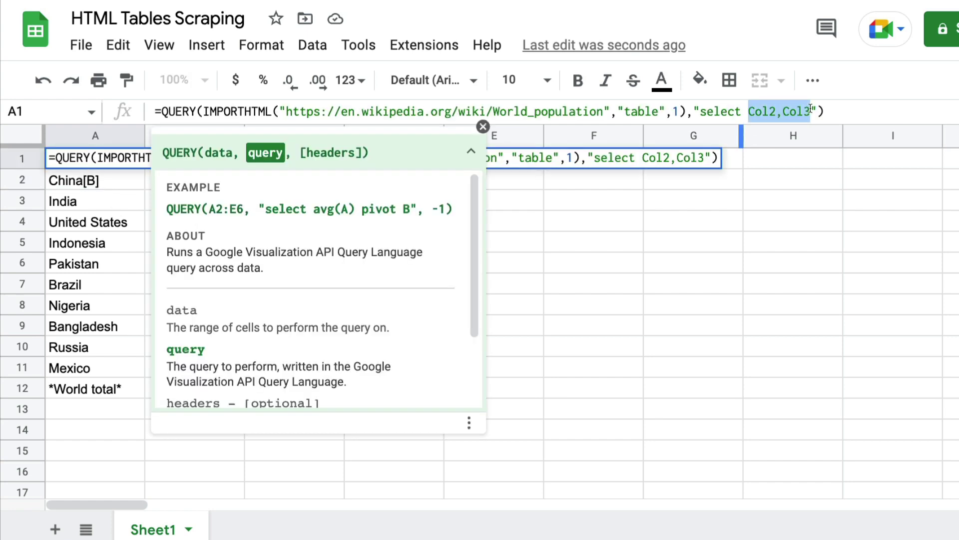
text(sum(co)
key(BackSpace)
key(BackSpace)
text(Col3()
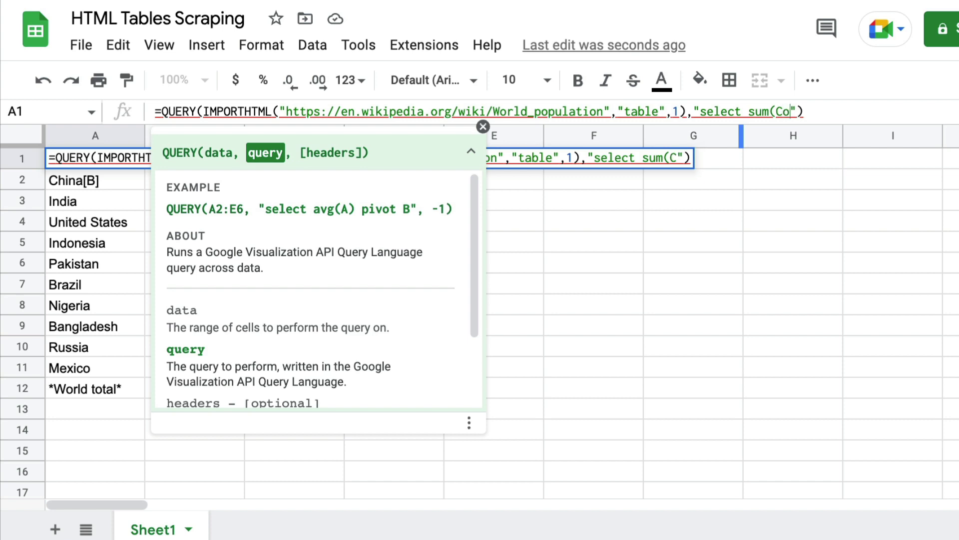
text())
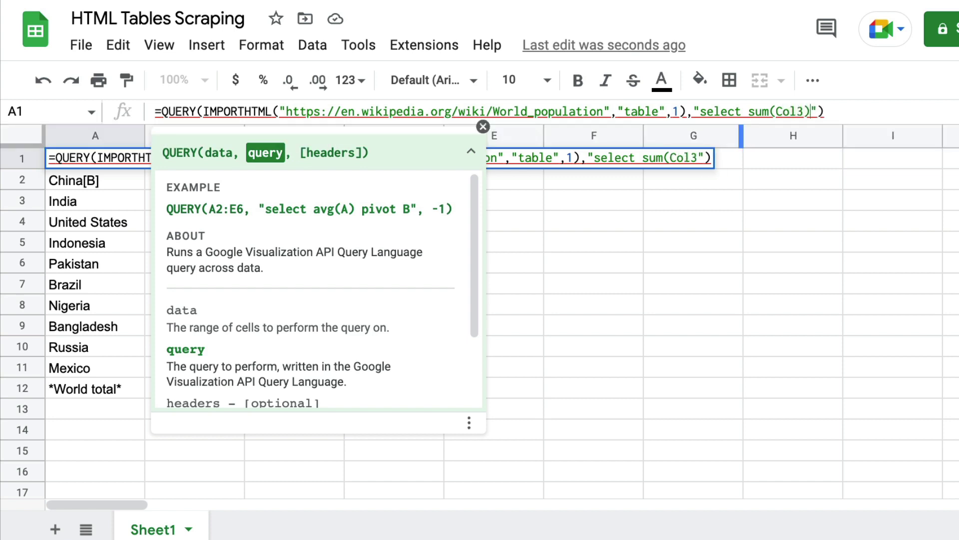
key(Return)
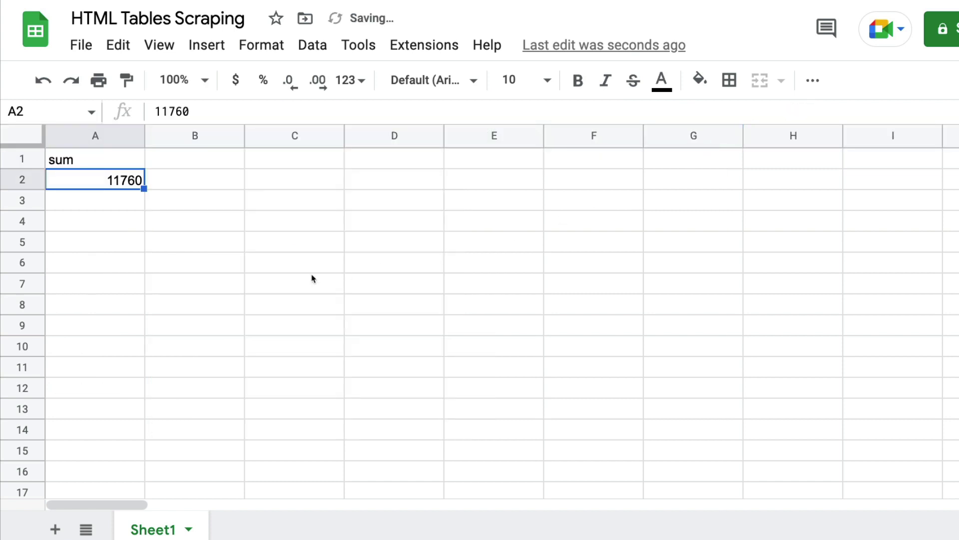
Step: Undo the sum(Col3) change to the QUERY formula in cell A1
click(103, 166)
key(ctrl+z)
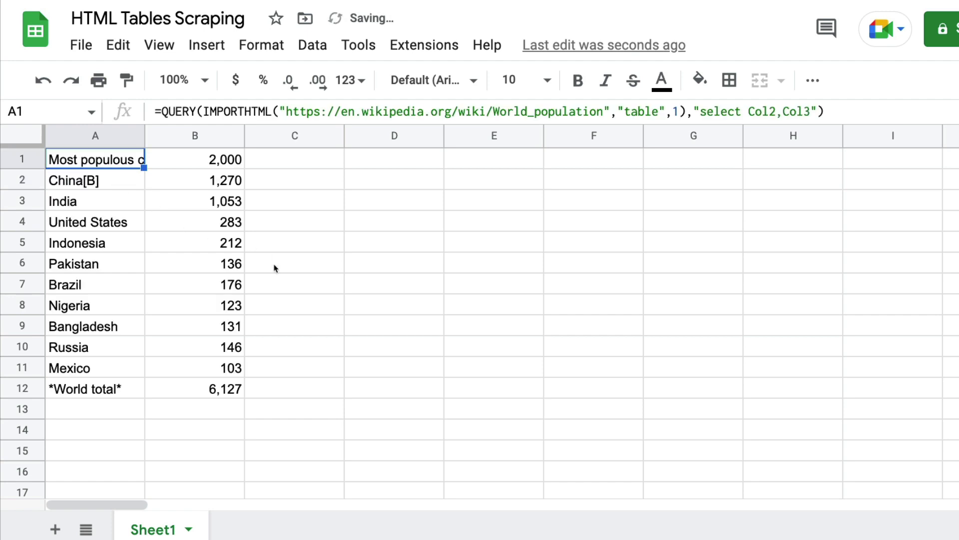
scroll(320, 289, right, 2)
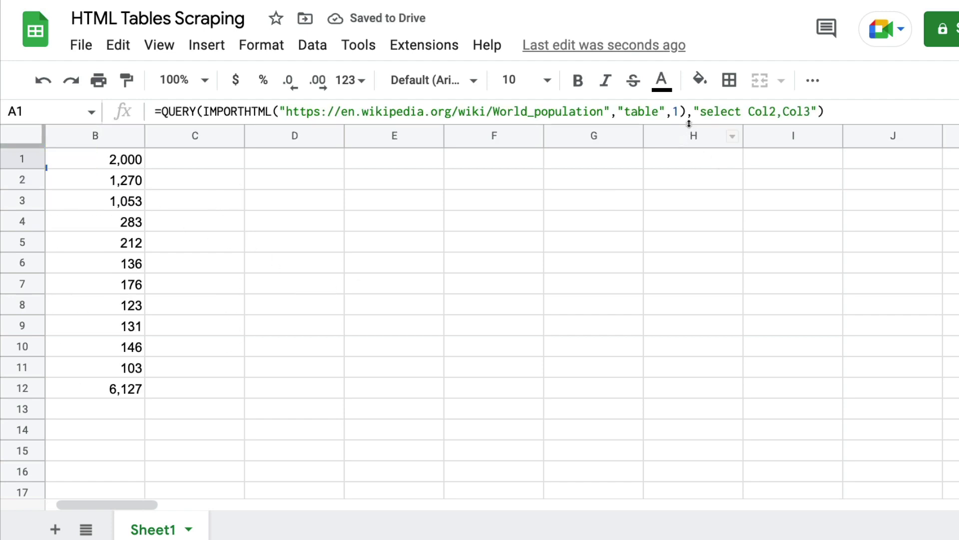
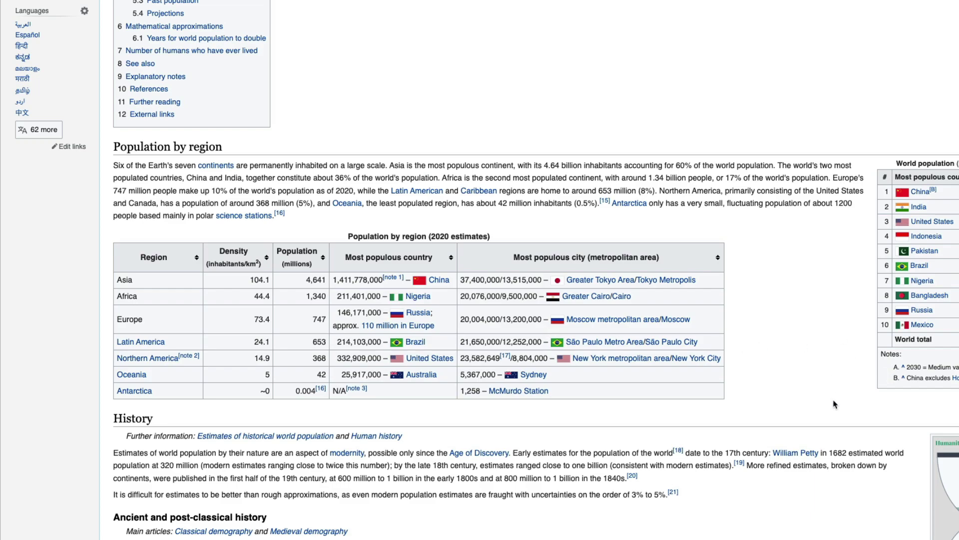
Step: Look through the tables on the World population page, including those on most densely populated countries
scroll(729, 369, down, 3)
scroll(729, 369, down, 20)
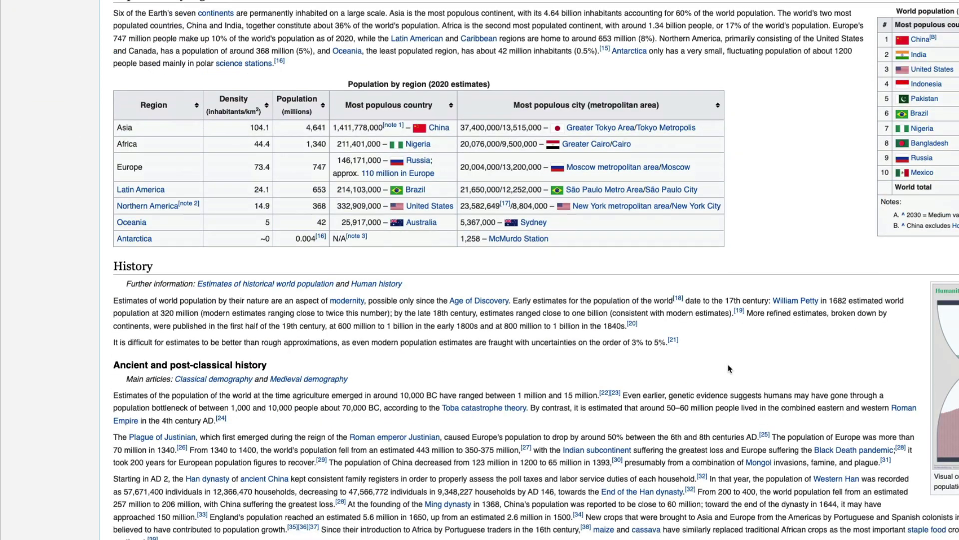
scroll(729, 369, up, 4)
scroll(729, 368, up, 6)
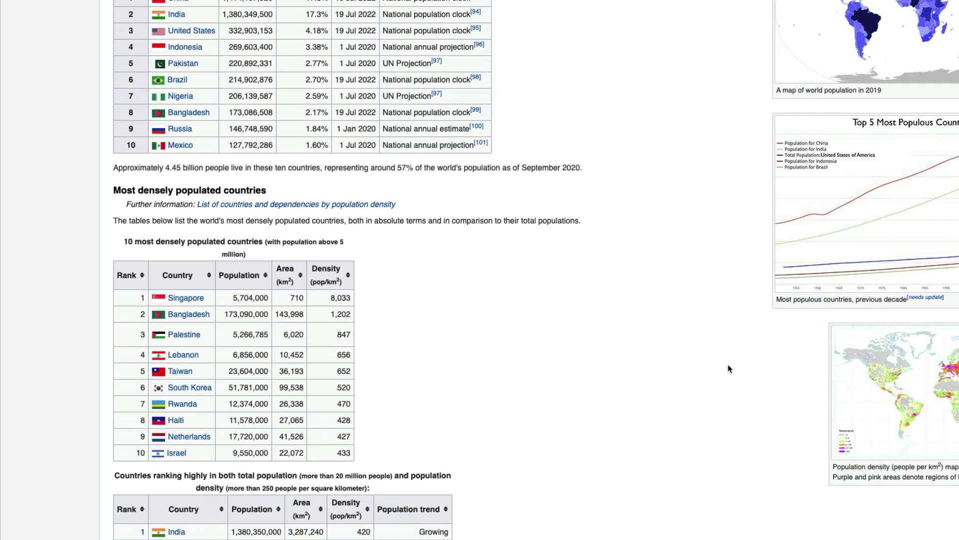
scroll(729, 369, up, 3)
scroll(729, 368, down, 6)
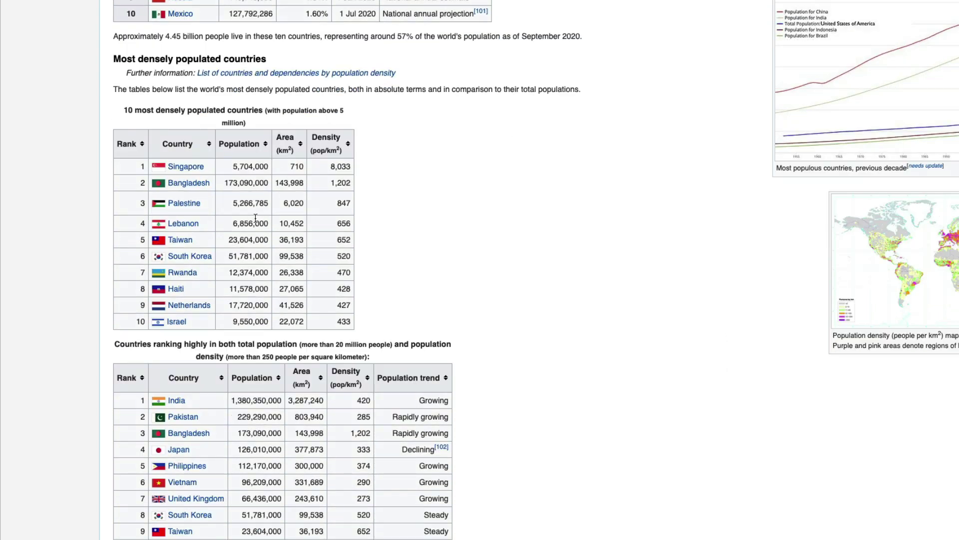
scroll(315, 231, up, 1)
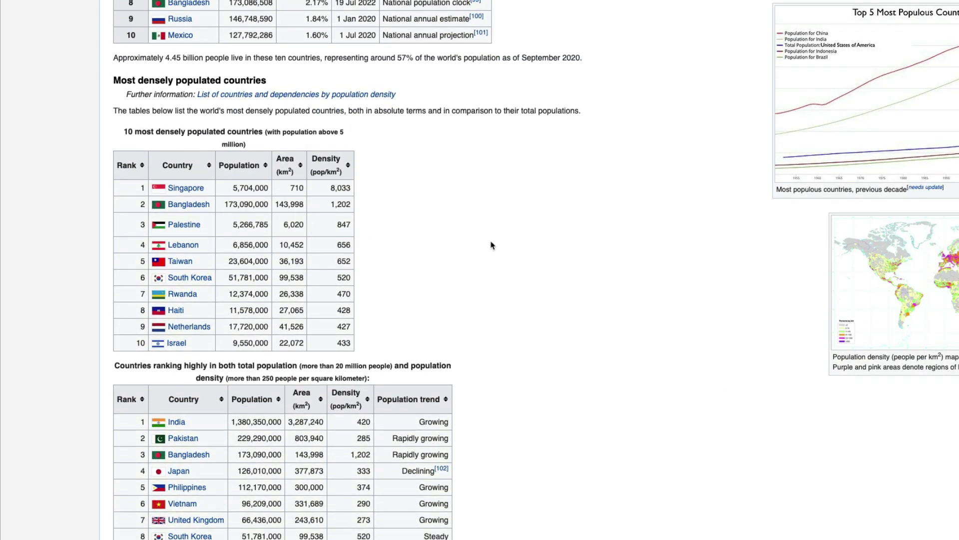
scroll(573, 274, down, 2)
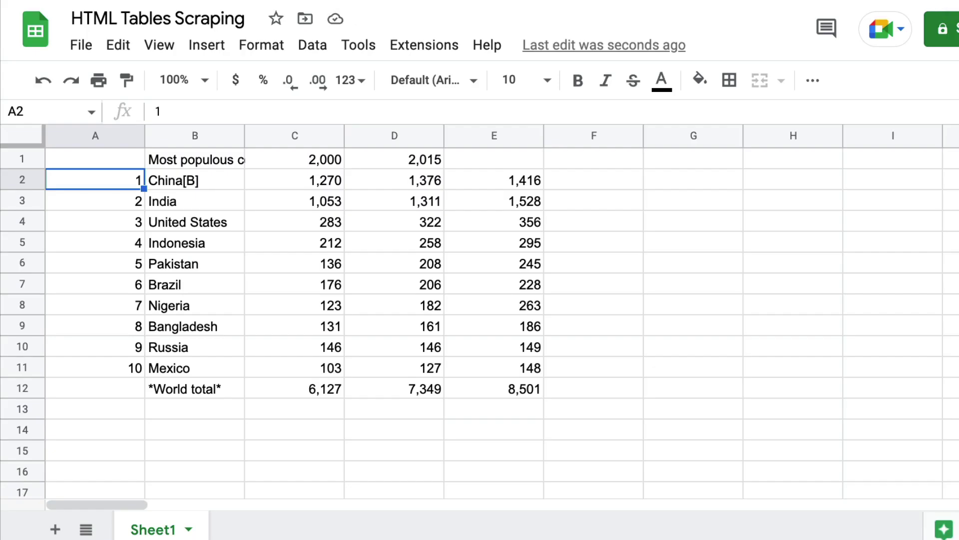
Step: Set the IMPORTHTML table index in cell A1's QUERY formula to 8
click(112, 165)
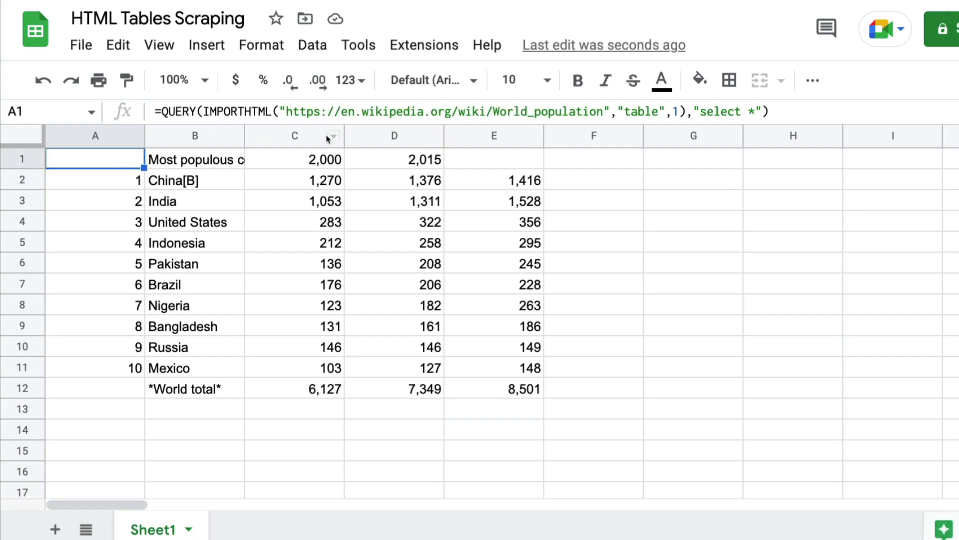
double_click(675, 111)
key(Return)
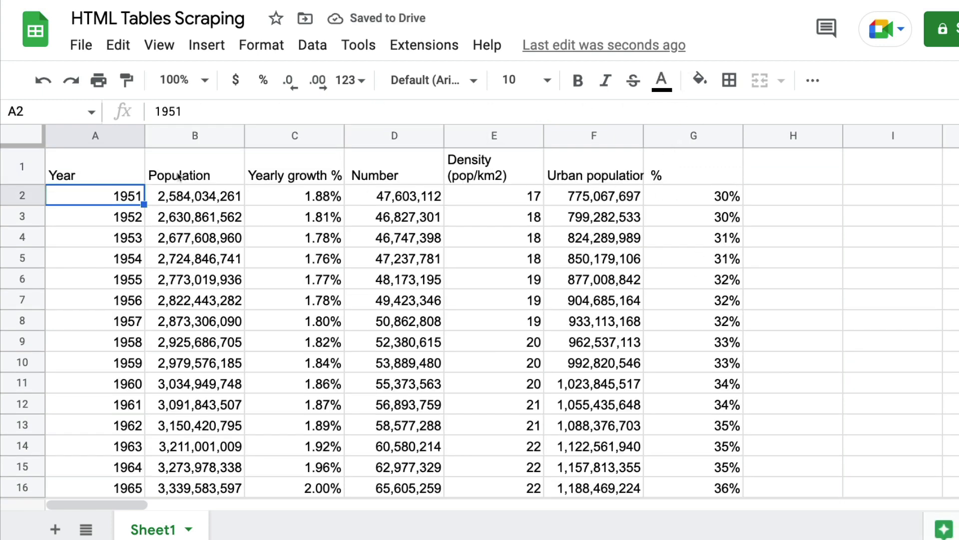
Step: Set the IMPORTHTML table index in cell A1's QUERY formula to 7
click(127, 170)
click(684, 114)
key(BackSpace)
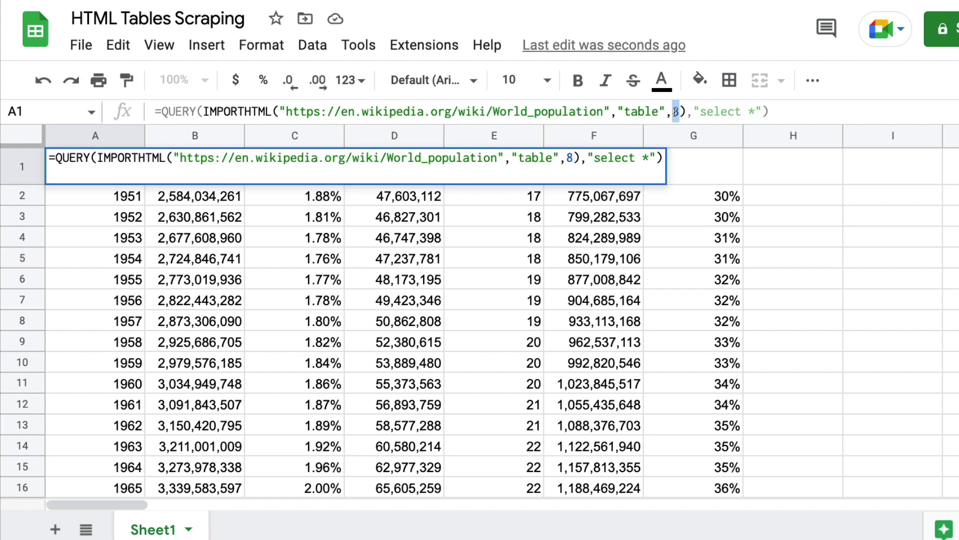
text(7)
key(Return)
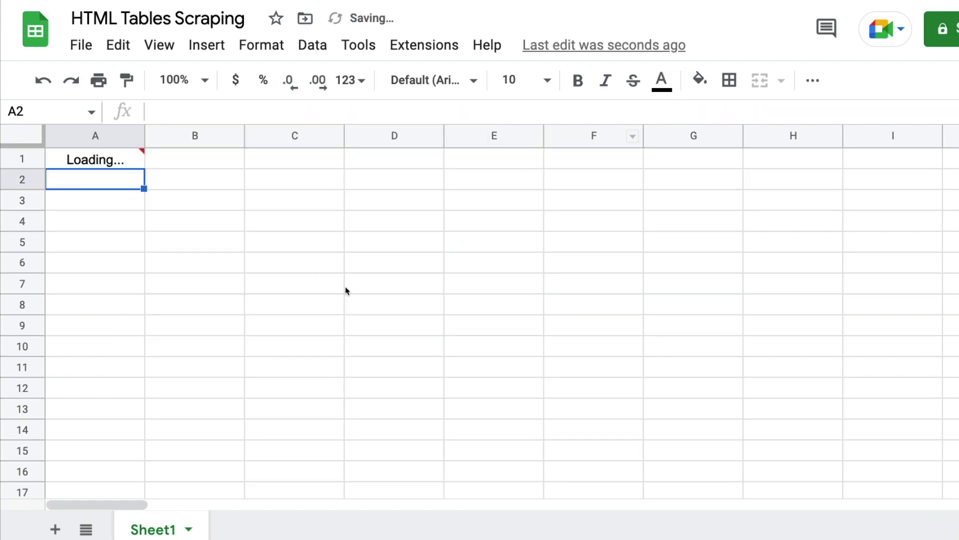
Step: Examine the imported table's country, population, area and population trend columns, and the formula in cell A1
click(227, 258)
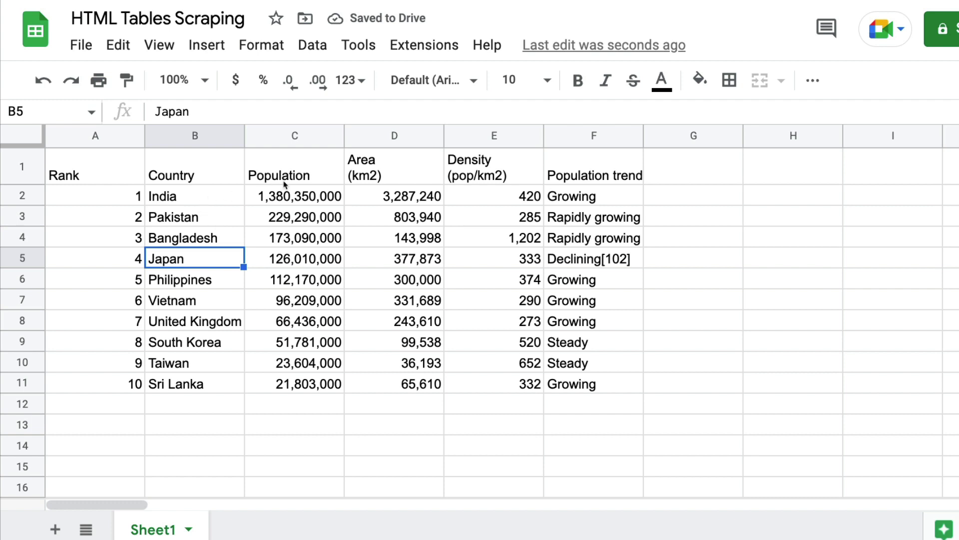
click(302, 183)
click(414, 180)
click(430, 265)
click(561, 222)
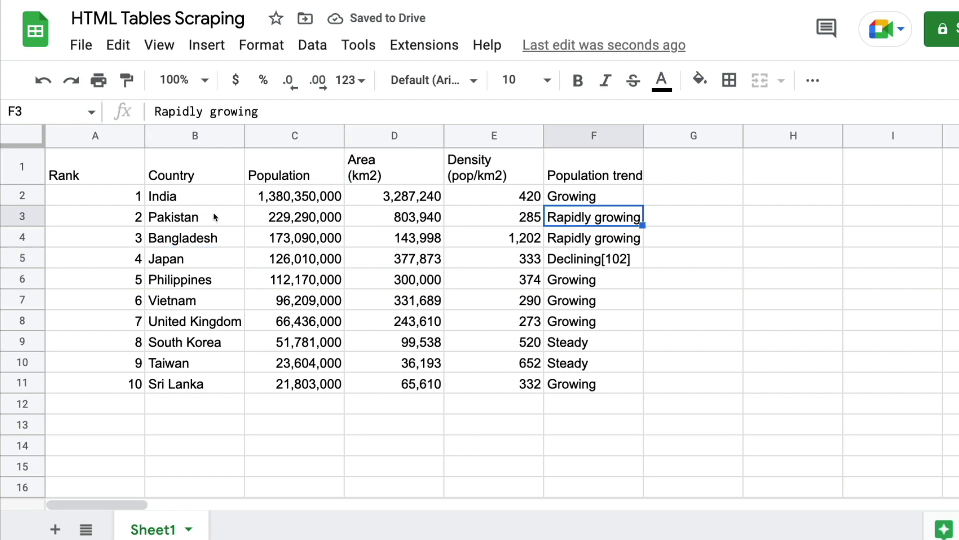
click(99, 176)
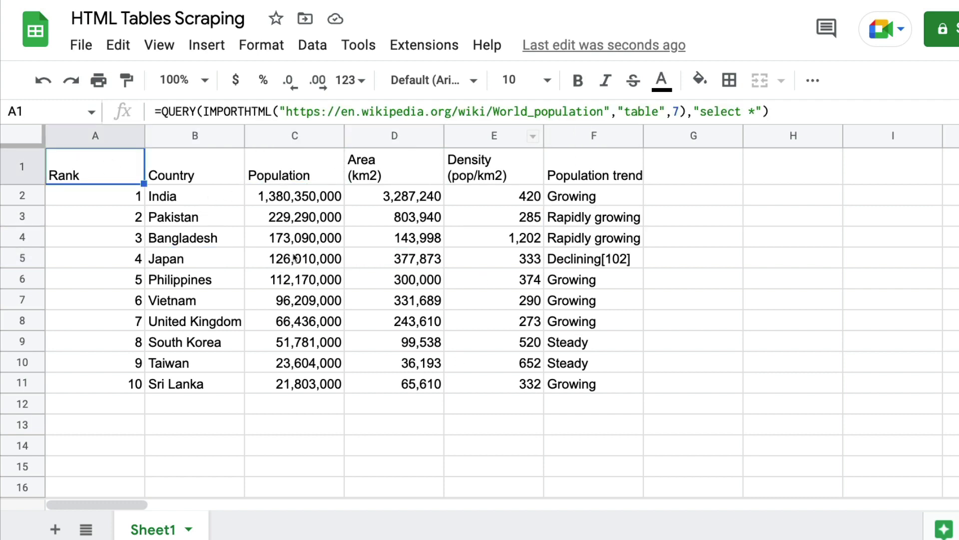
drag(191, 168, 398, 381)
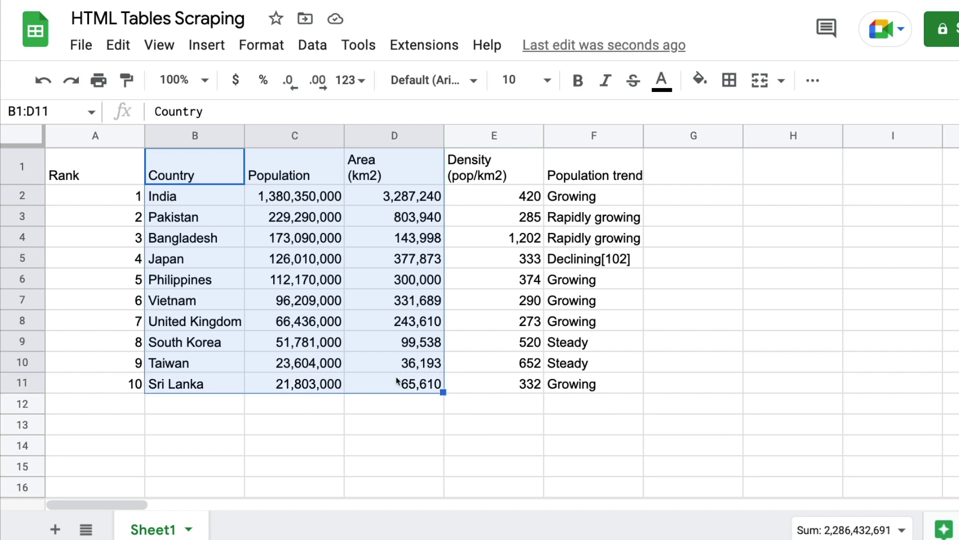
Step: Replace the asterisk in cell A1's QUERY selection with "Col2,Col3,Col4, Col4/Col5"
click(124, 172)
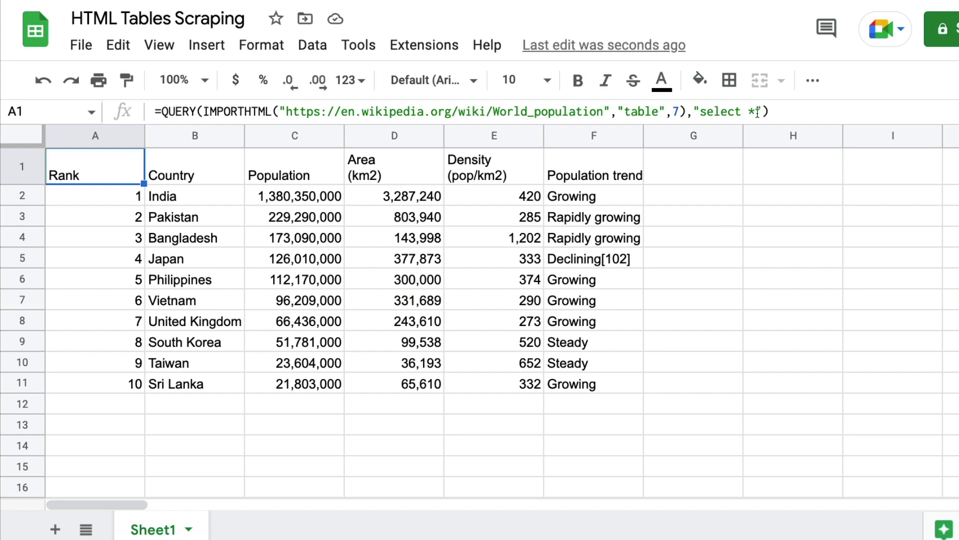
click(757, 112)
key(BackSpace)
text(Col2,Co)
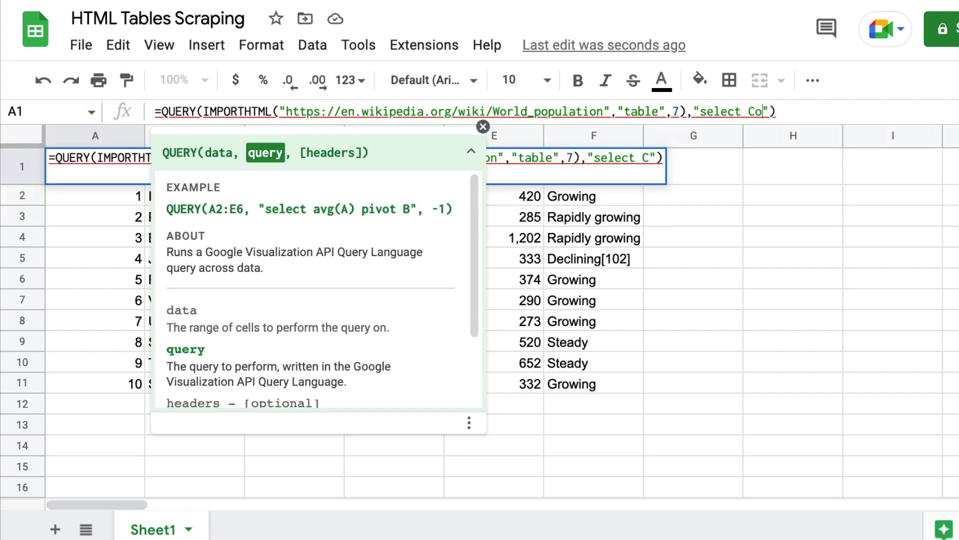
text(l3,Col4)
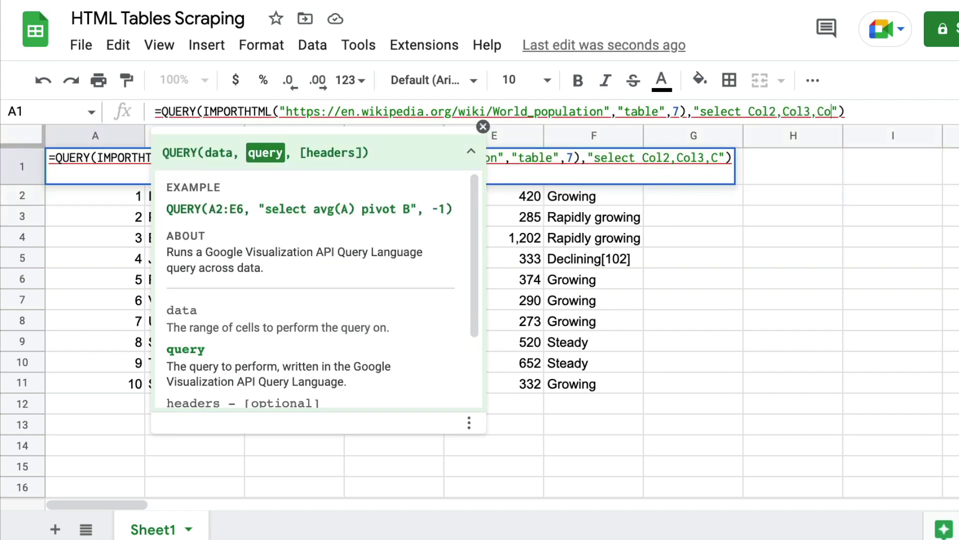
text(, Col4)
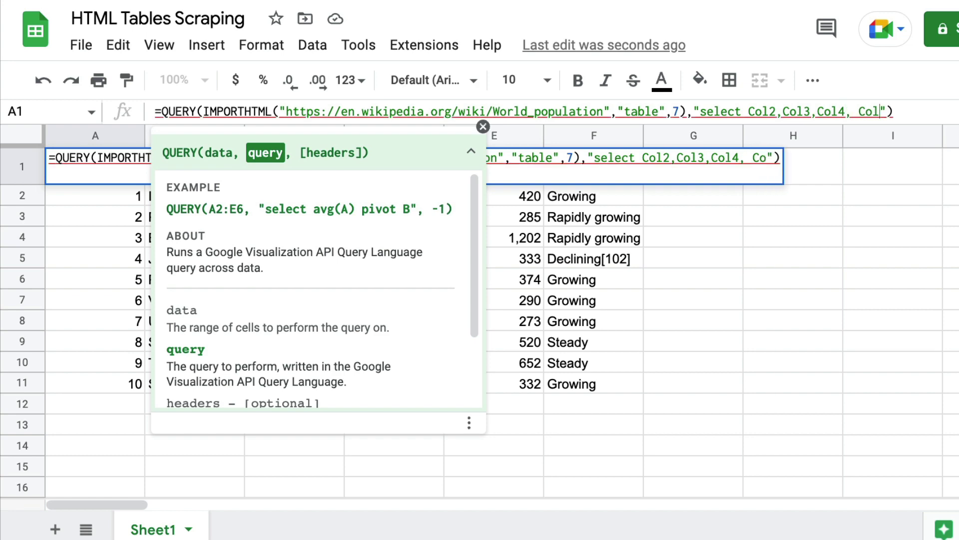
text(/Col5)
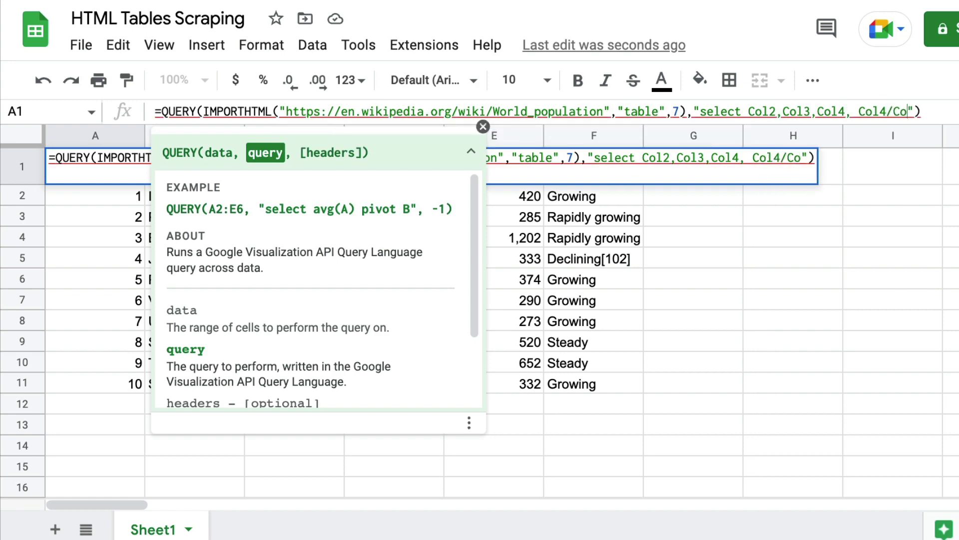
key(Return)
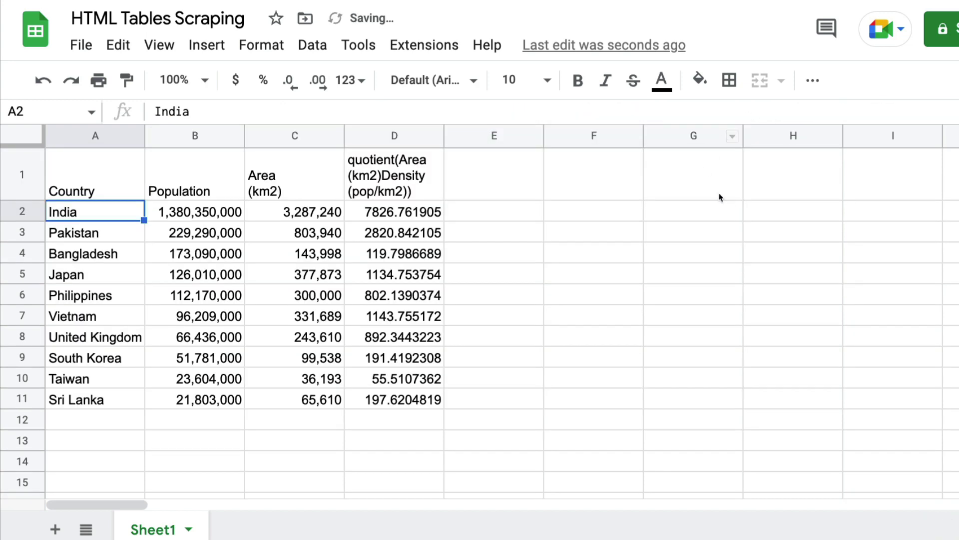
Step: Review the selected country, population and area columns and the calculated quotient column of area divided by density
click(109, 178)
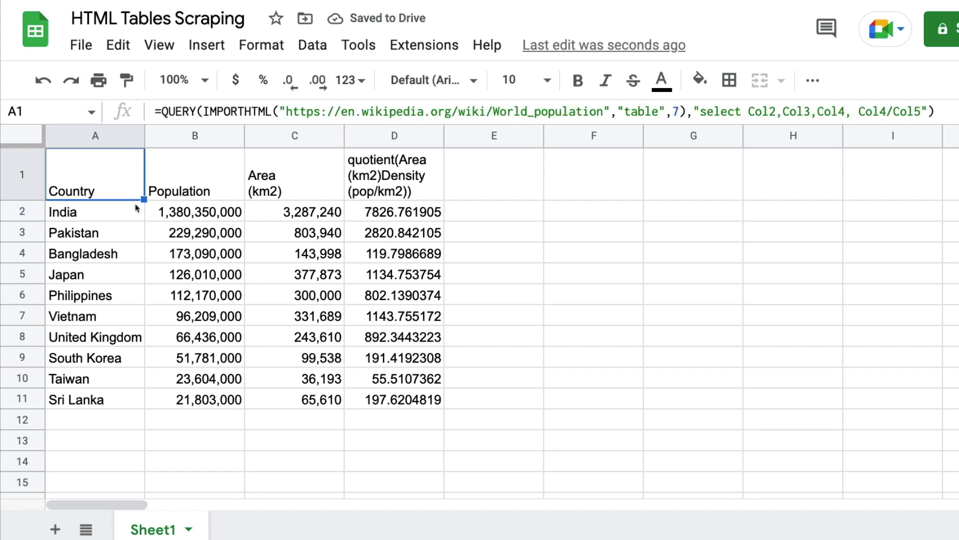
drag(104, 186, 346, 375)
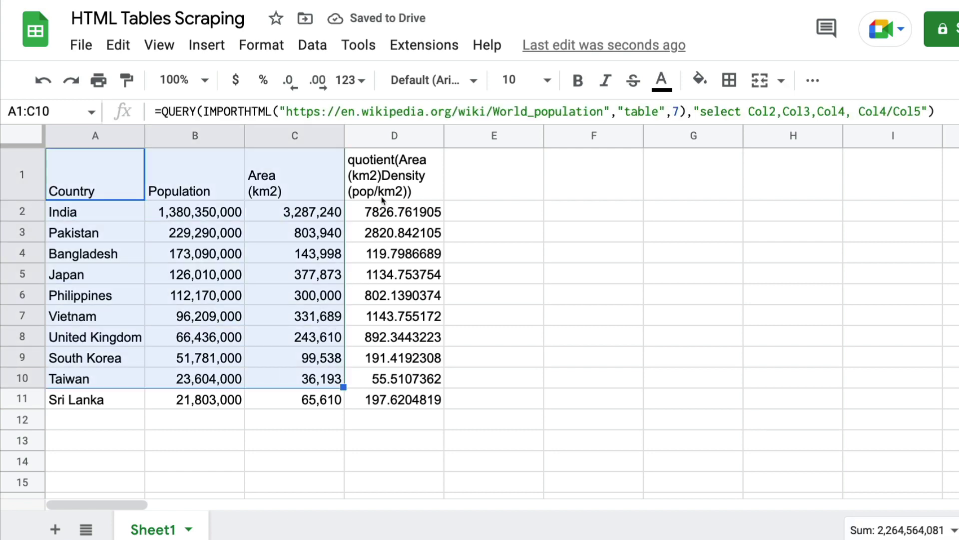
drag(354, 189, 394, 358)
click(370, 231)
click(365, 184)
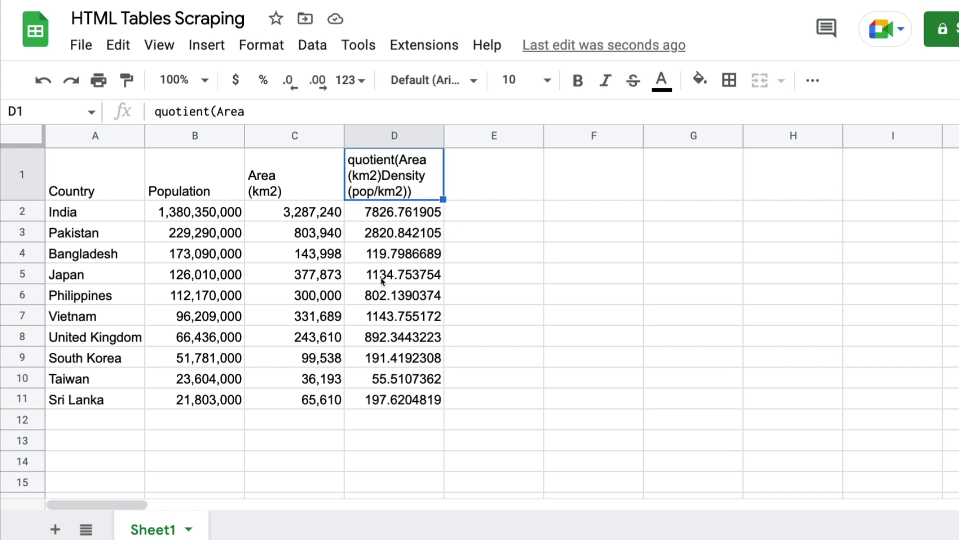
click(308, 260)
Step: Change the calculated column in cell A1's QUERY formula to Col4/Col1
click(140, 179)
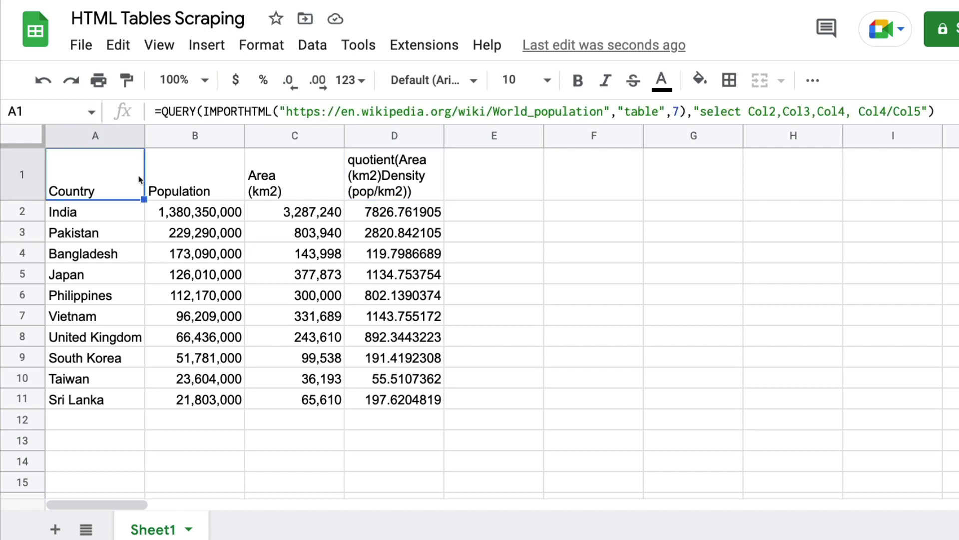
click(920, 112)
key(BackSpace)
text(1)
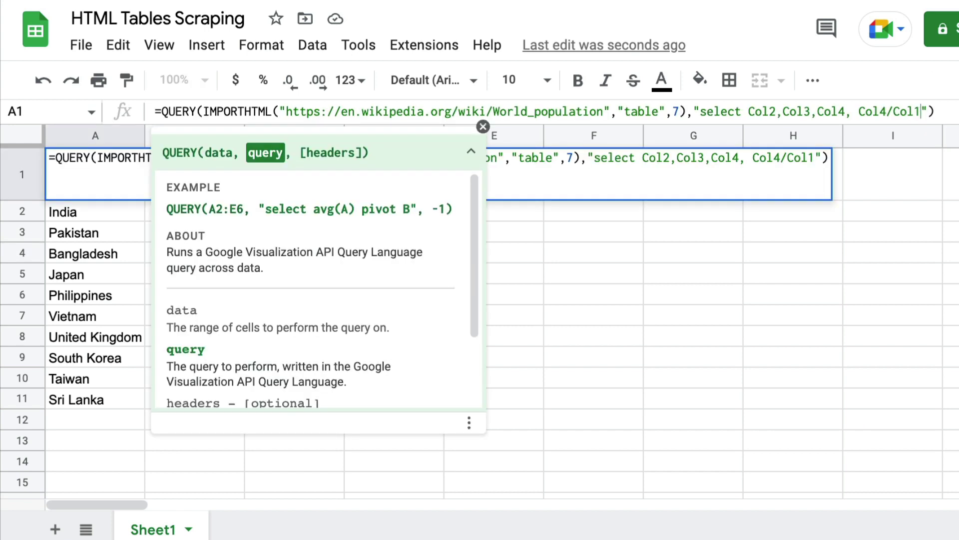
key(Return)
Step: Check the quotient values in column D and undo the Col4/Col1 change
drag(390, 171, 422, 370)
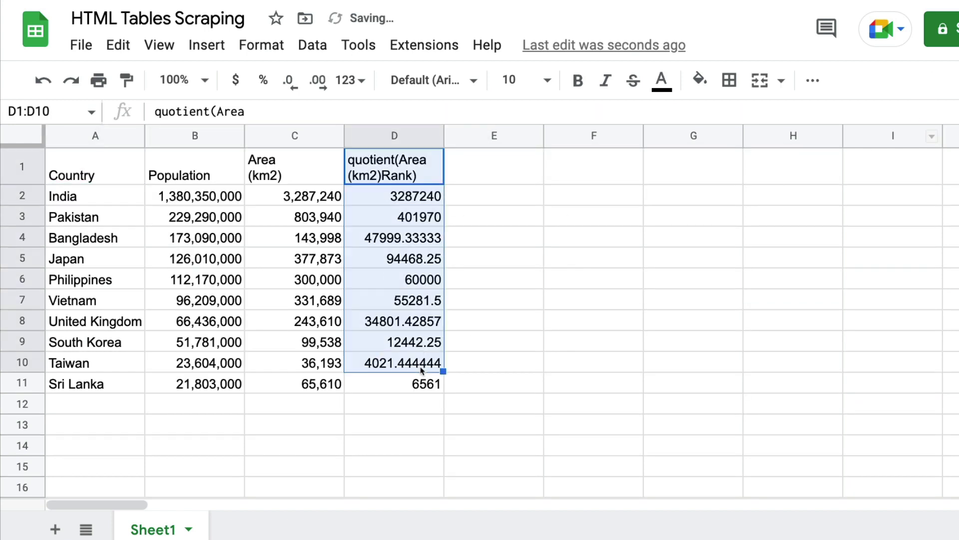
click(422, 371)
click(263, 332)
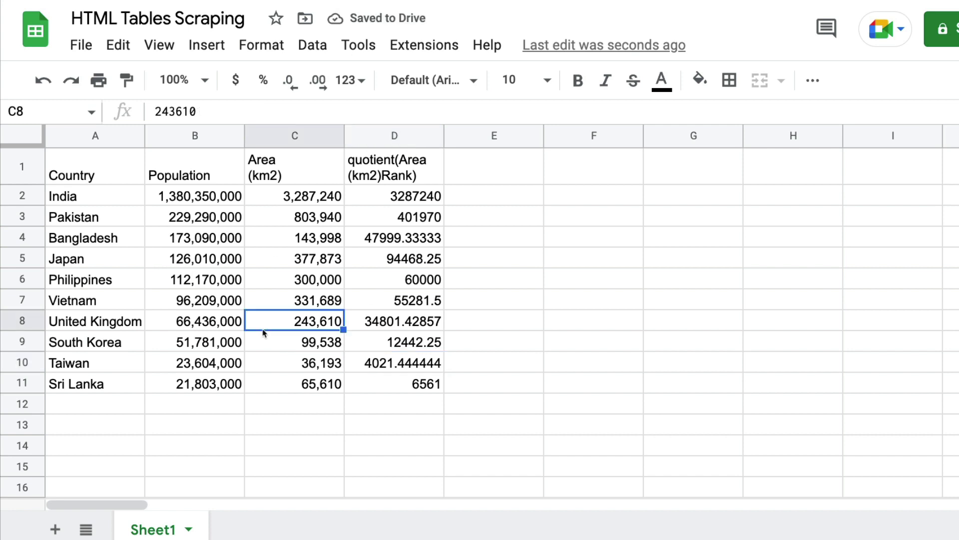
key(ctrl+z)
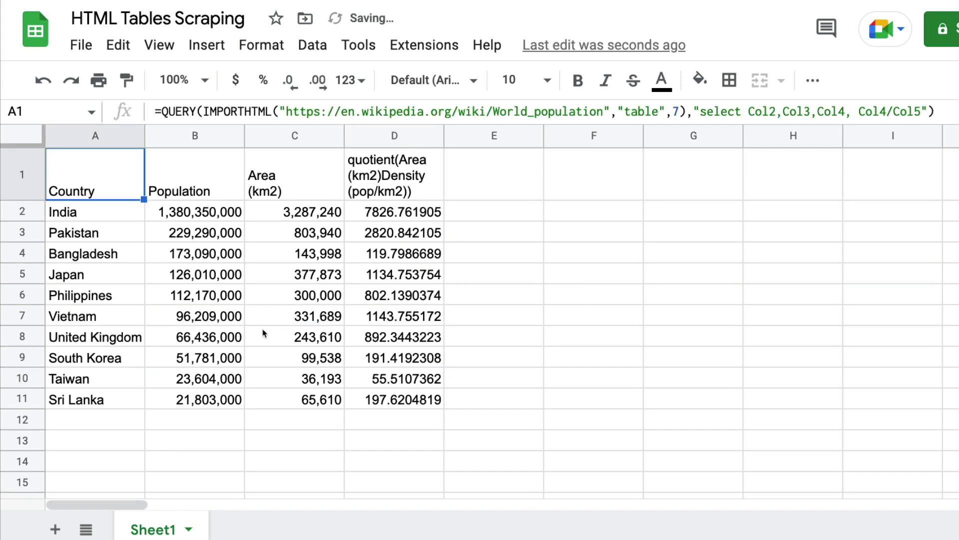
Step: Examine the QUERY function help and its "select avg(A) pivot B" example for the formula in cell A1
click(175, 111)
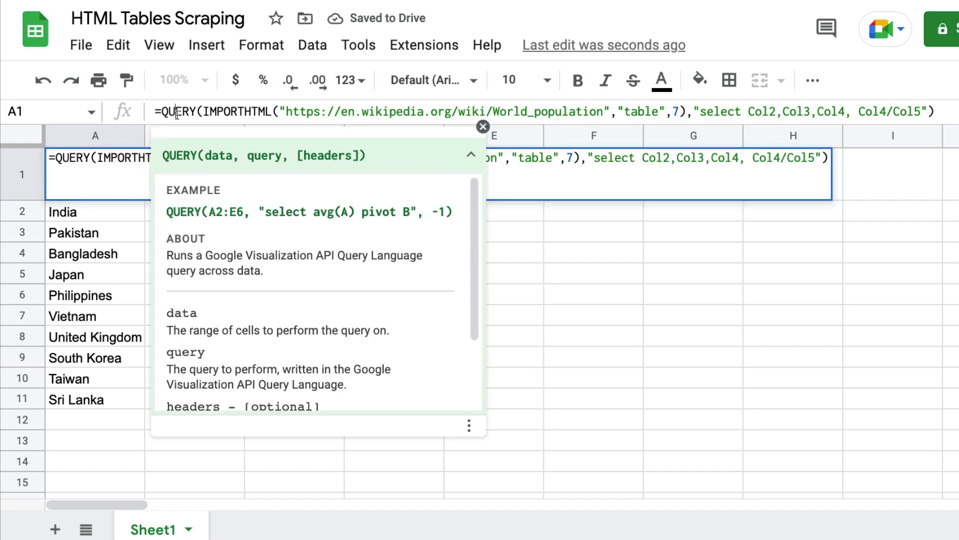
drag(262, 211, 428, 210)
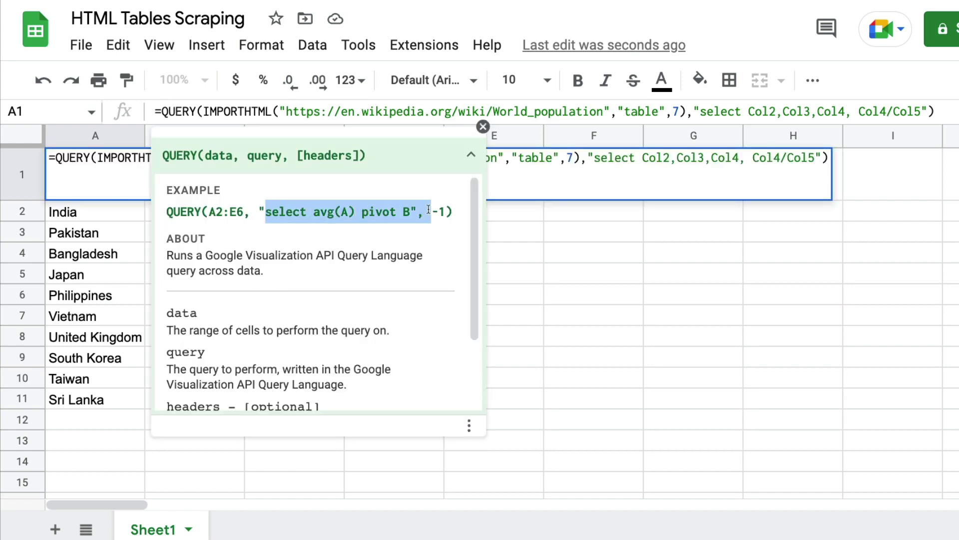
click(429, 210)
click(573, 254)
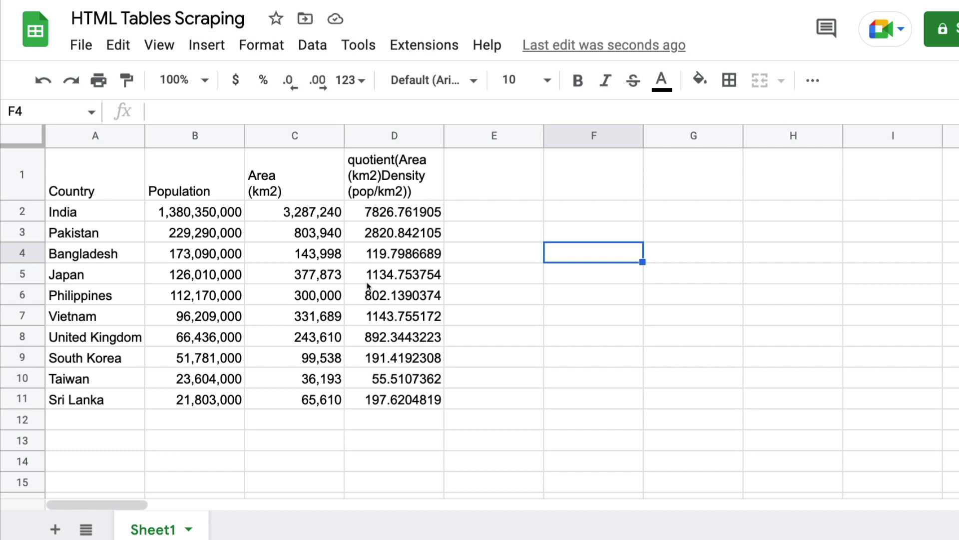
click(84, 184)
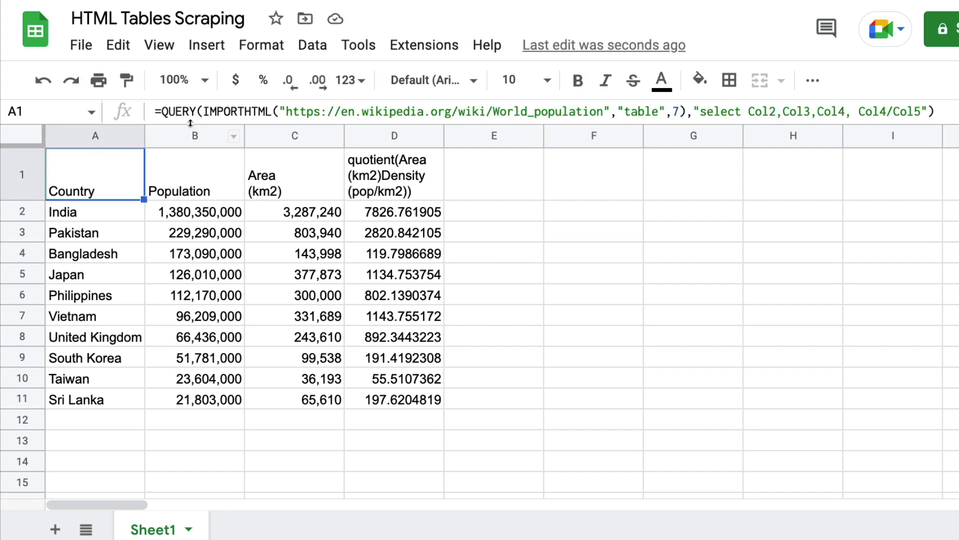
click(376, 308)
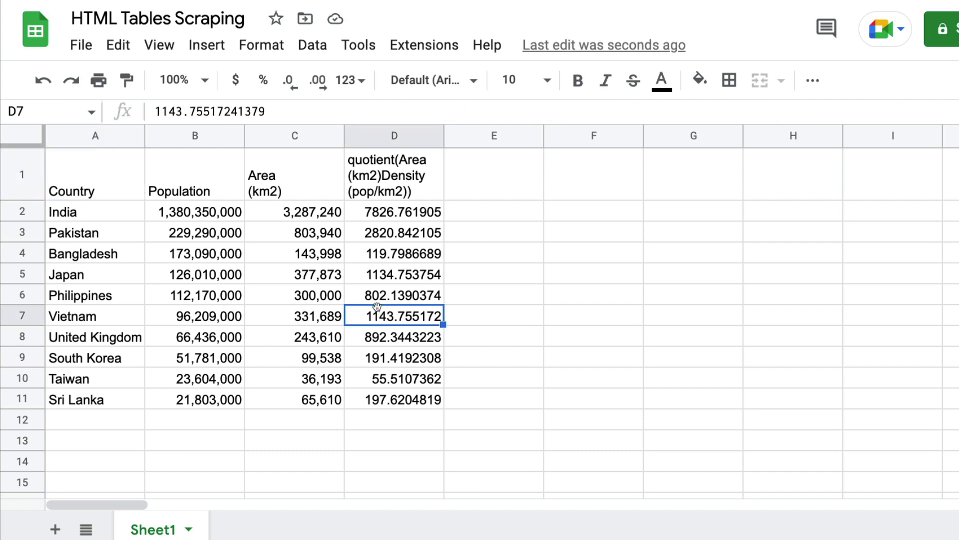